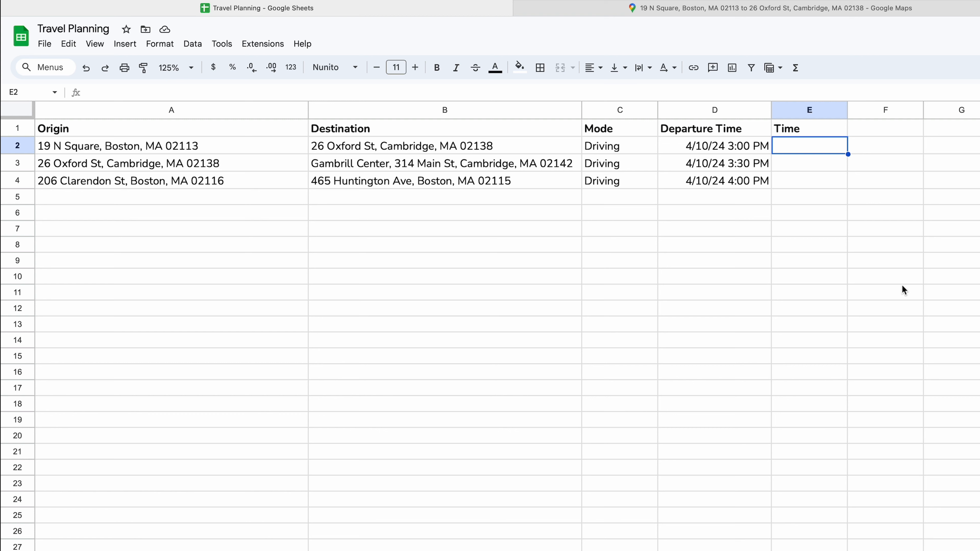
# - Start a TRAVELTIME formula in cell E2 and review the descriptions of its arguments
pyautogui.write('=')
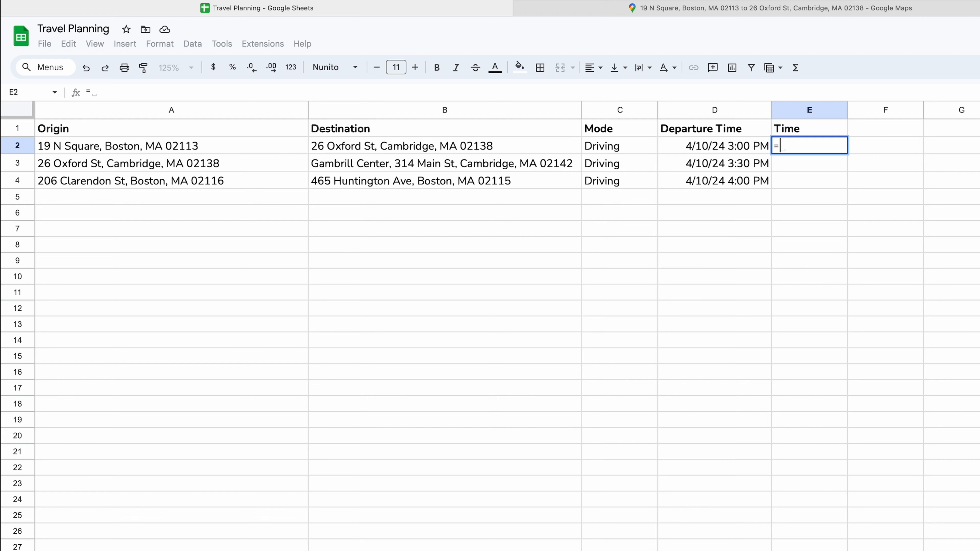
pyautogui.write('TRA')
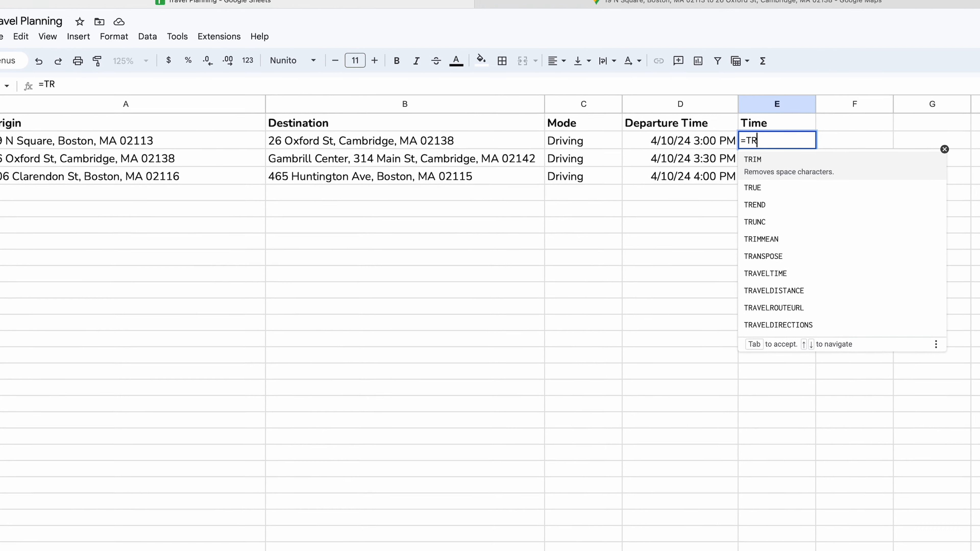
pyautogui.write('VEL')
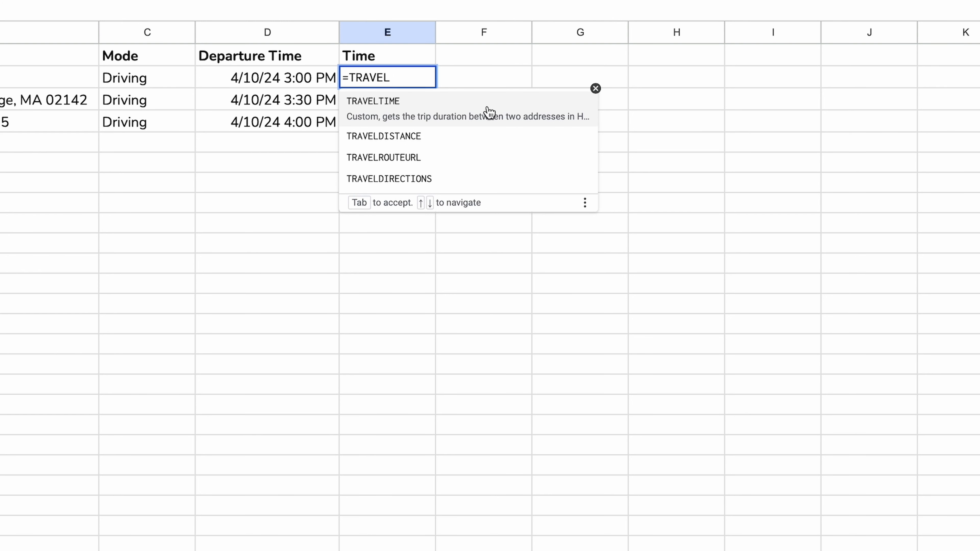
pyautogui.click(489, 113)
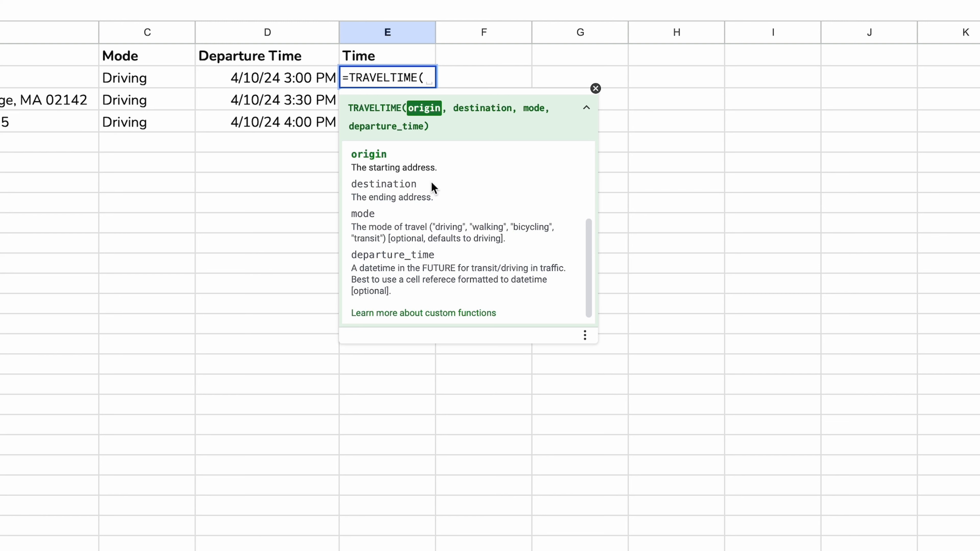
pyautogui.scroll(-1, 422, 203)
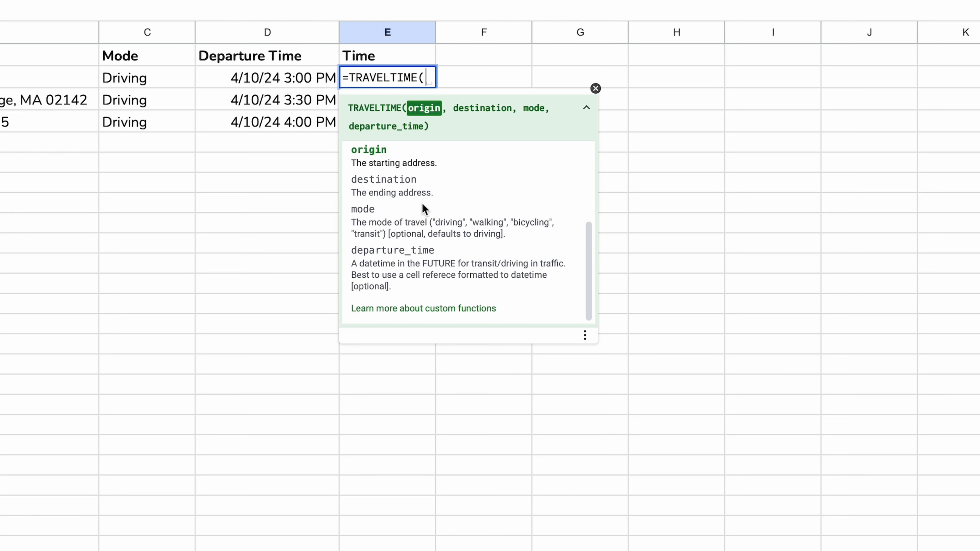
pyautogui.scroll(3, 422, 202)
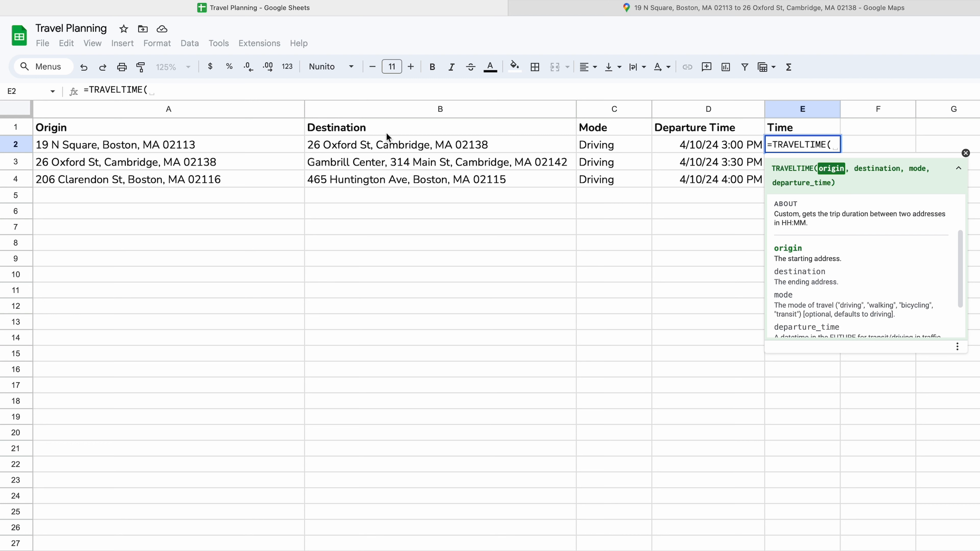
# - Complete the TRAVELTIME formula in E2 with A2 as origin, B2 as destination, C2 as mode and D2 as departure time
pyautogui.click(241, 147)
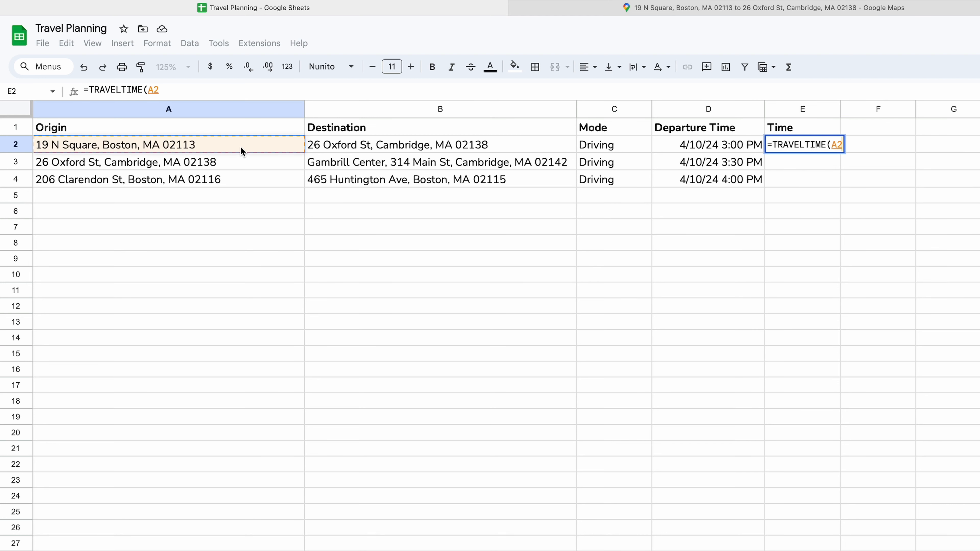
pyautogui.write(',')
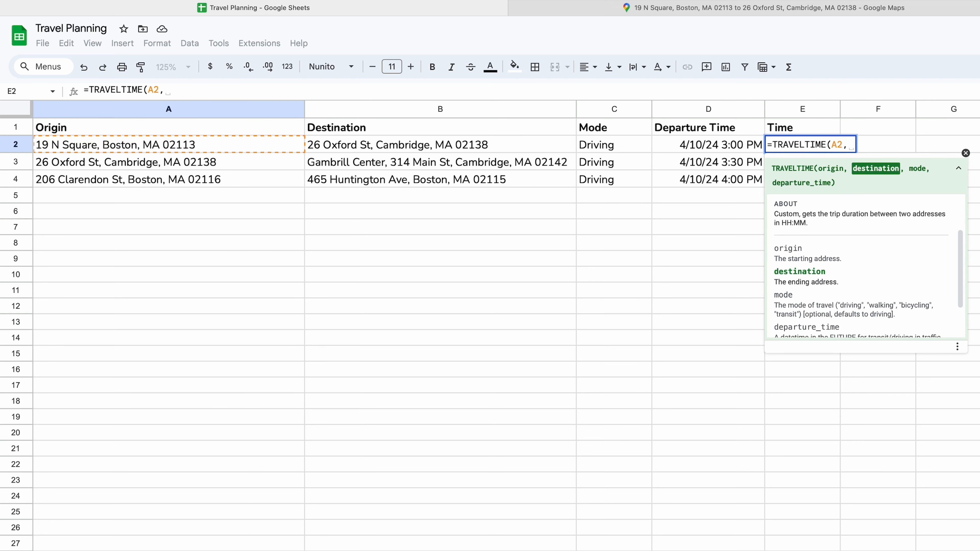
pyautogui.click(461, 146)
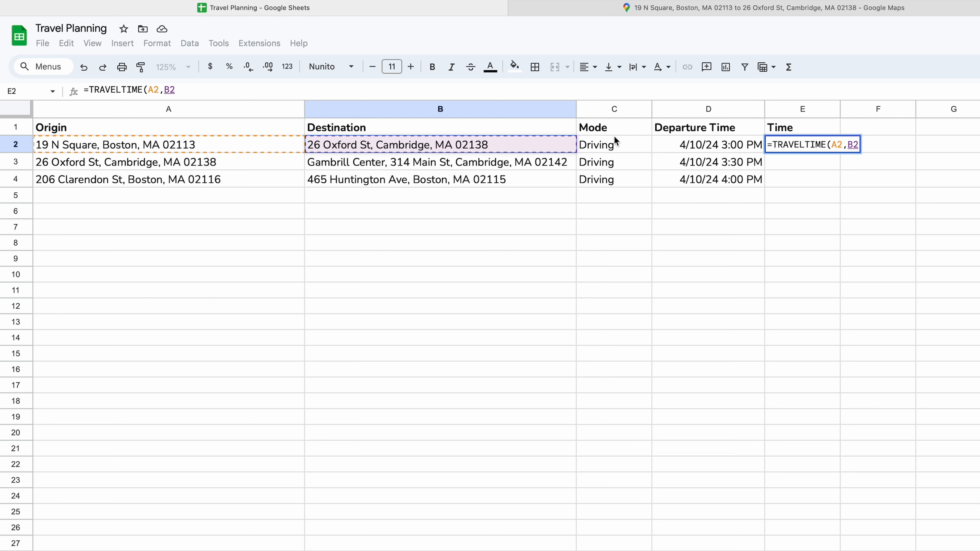
pyautogui.write(',')
pyautogui.click(627, 144)
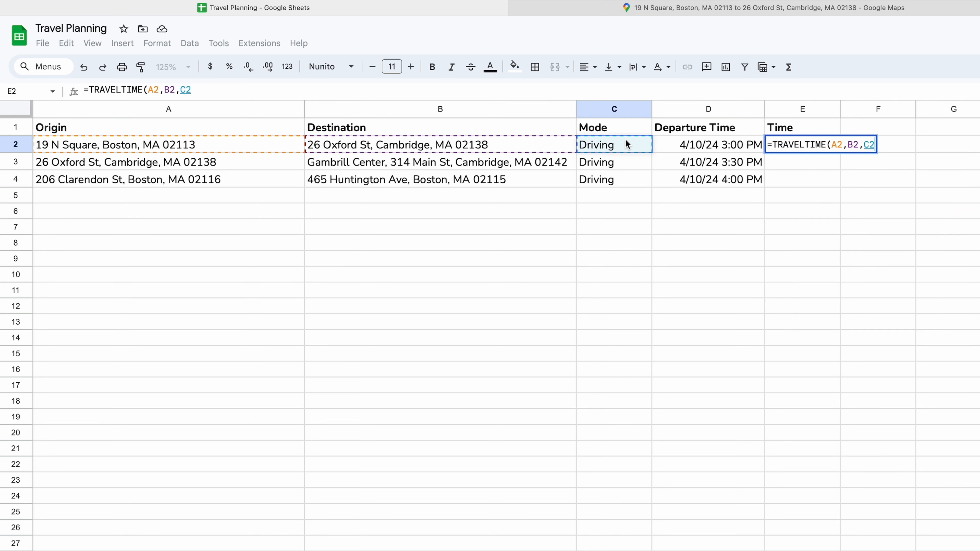
pyautogui.write(',')
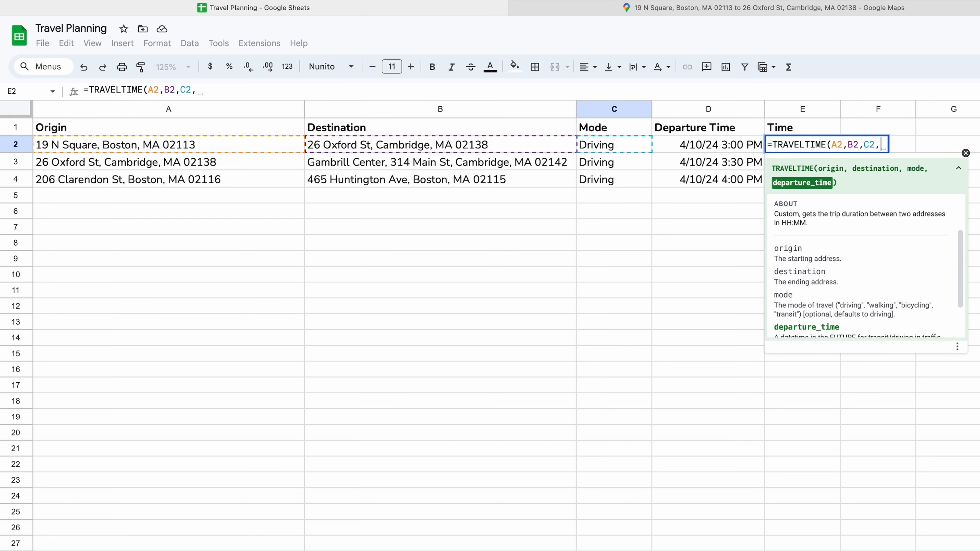
pyautogui.click(669, 147)
pyautogui.press('Return')
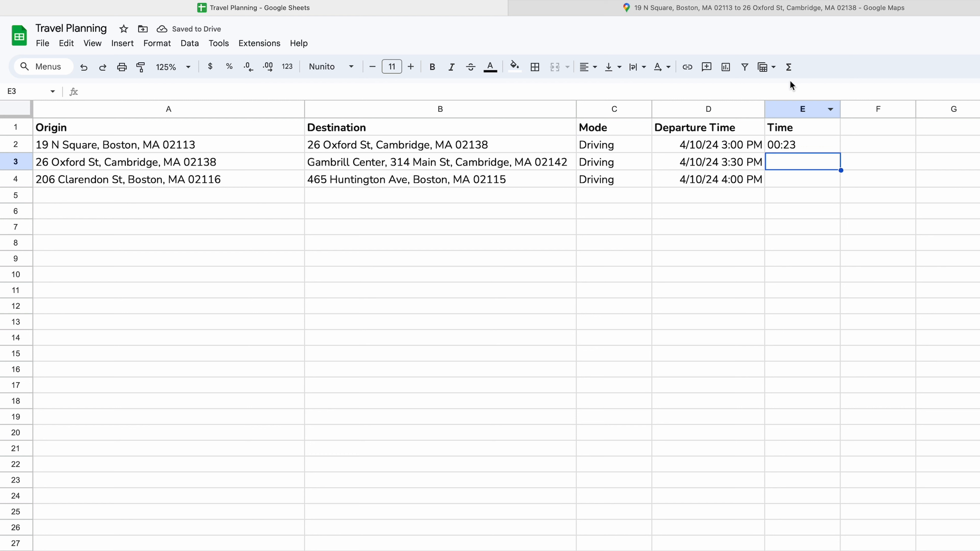
# - Copy the travel time formula from E2 down to E4 and check the cell references in the copies
pyautogui.click(807, 146)
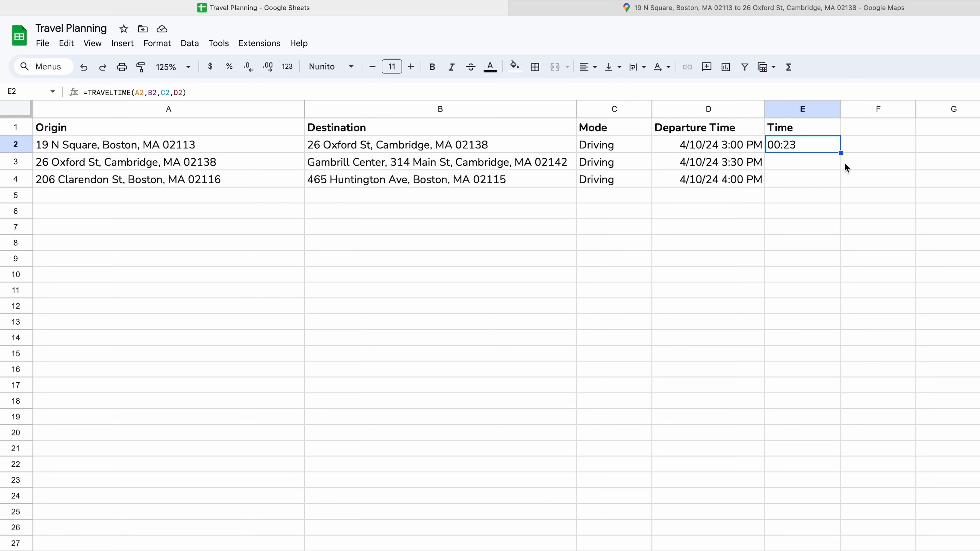
pyautogui.moveTo(841, 153); pyautogui.dragTo(839, 180)
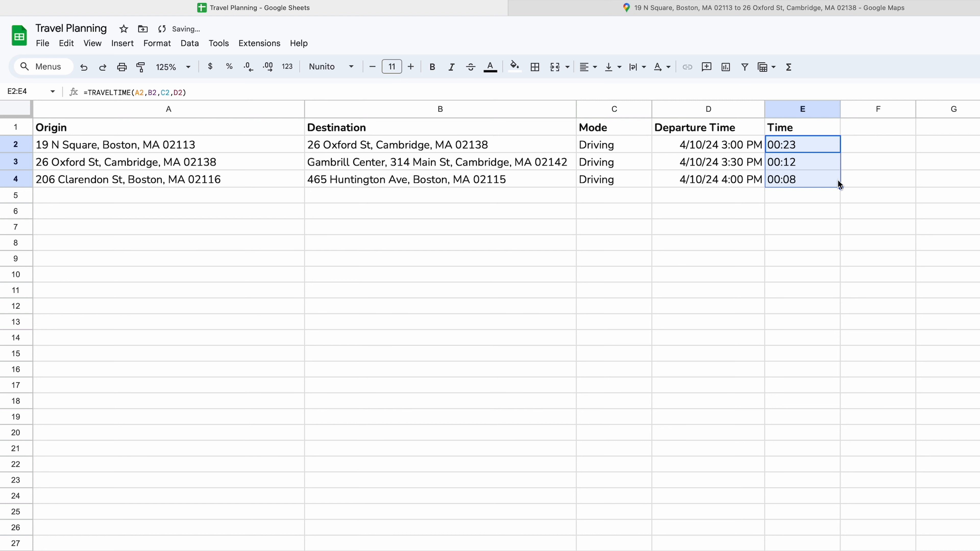
pyautogui.click(838, 180)
pyautogui.click(806, 165)
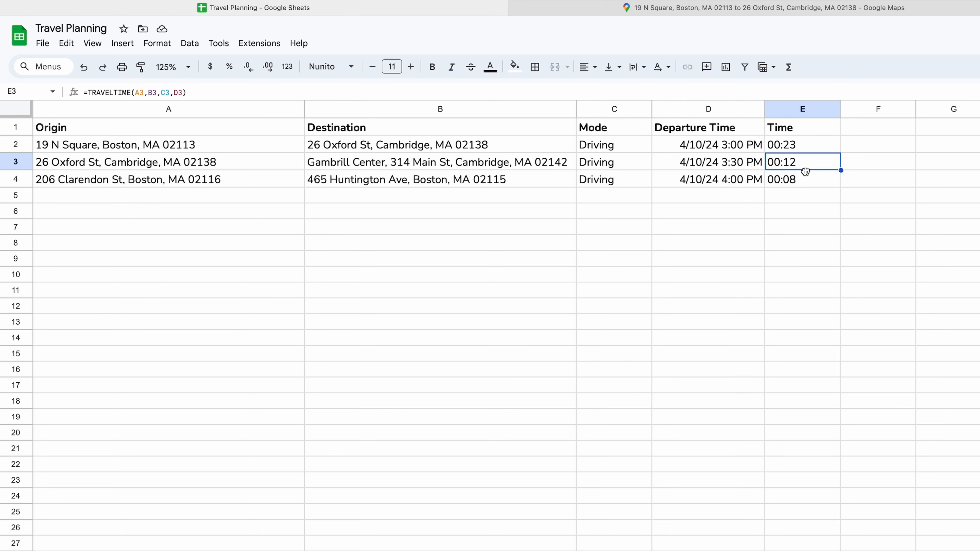
pyautogui.click(801, 181)
pyautogui.press('Return')
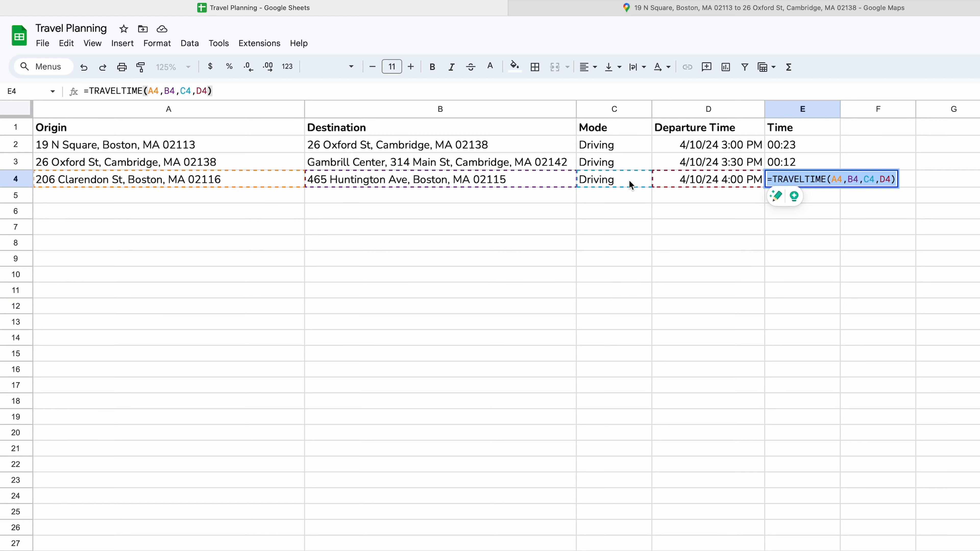
pyautogui.press('Escape')
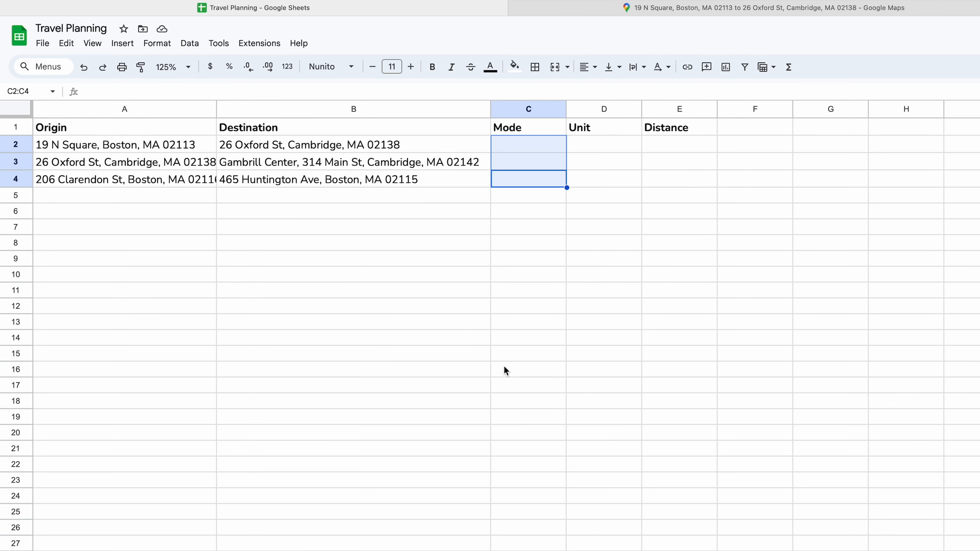
# - On the sheet with the Distance column, enter =TRAVELDISTANCE(A2,B2,"Biking","Mi") in cell E2
pyautogui.click(670, 155)
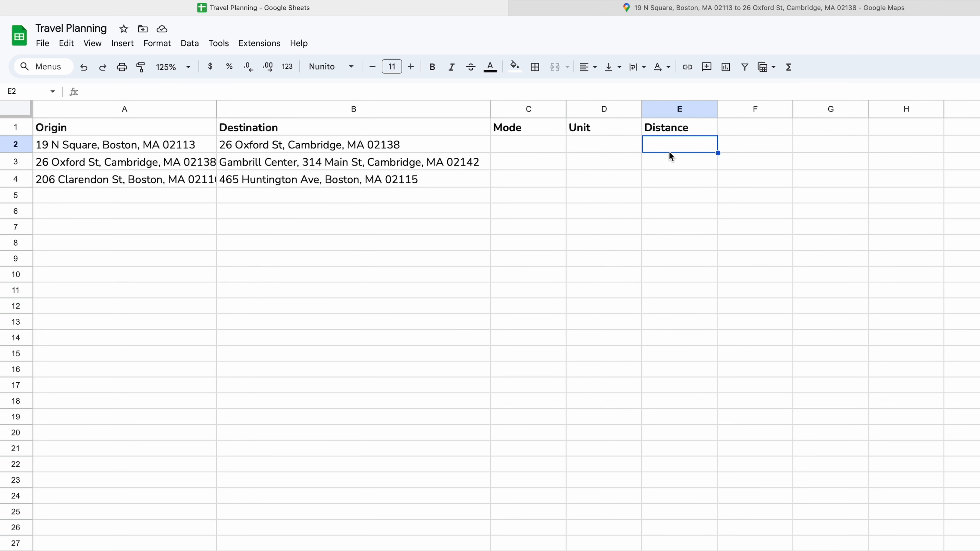
pyautogui.write('=TRA')
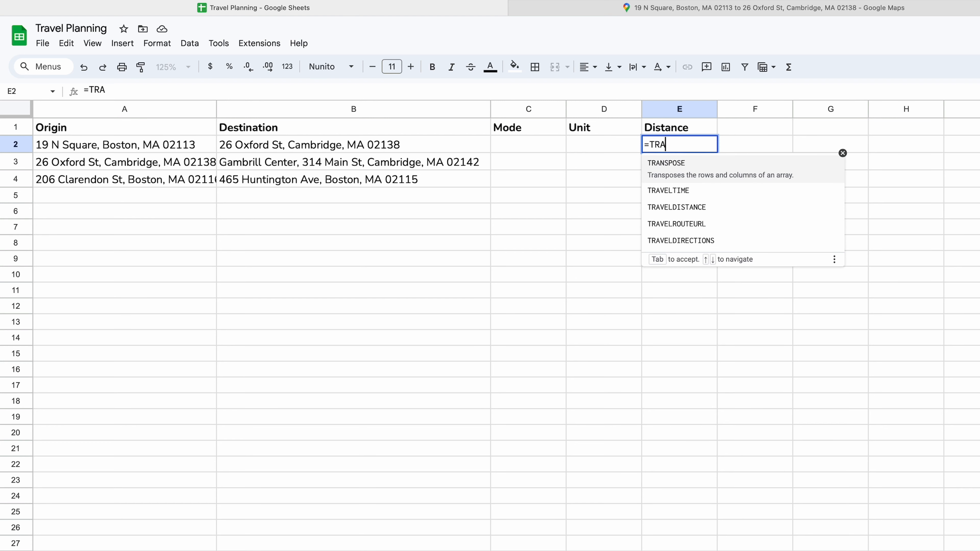
pyautogui.write('VELDISTA')
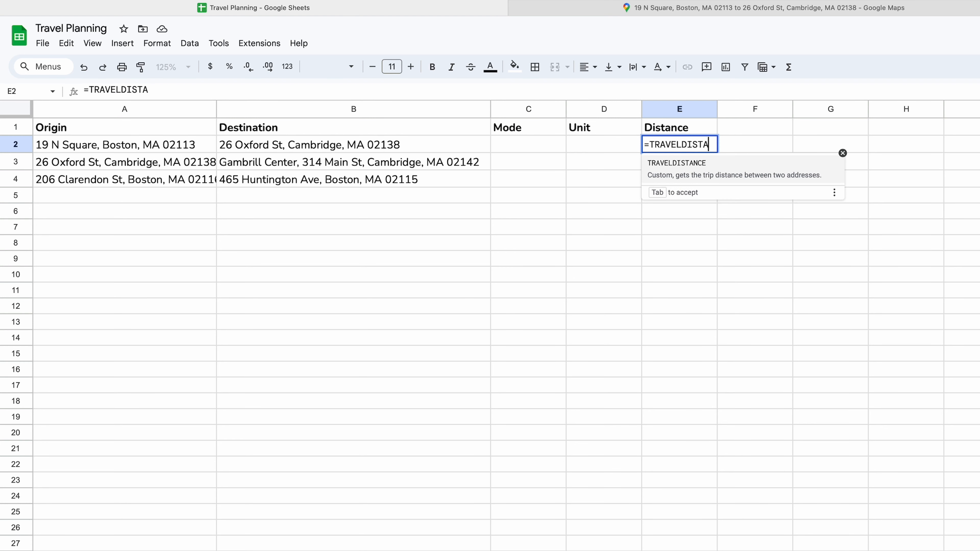
pyautogui.write('NCE(')
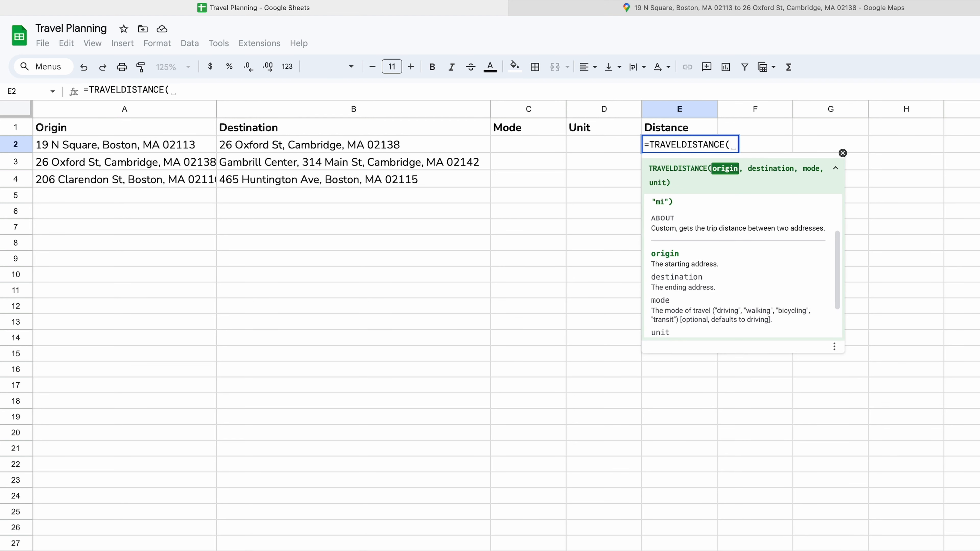
pyautogui.click(194, 149)
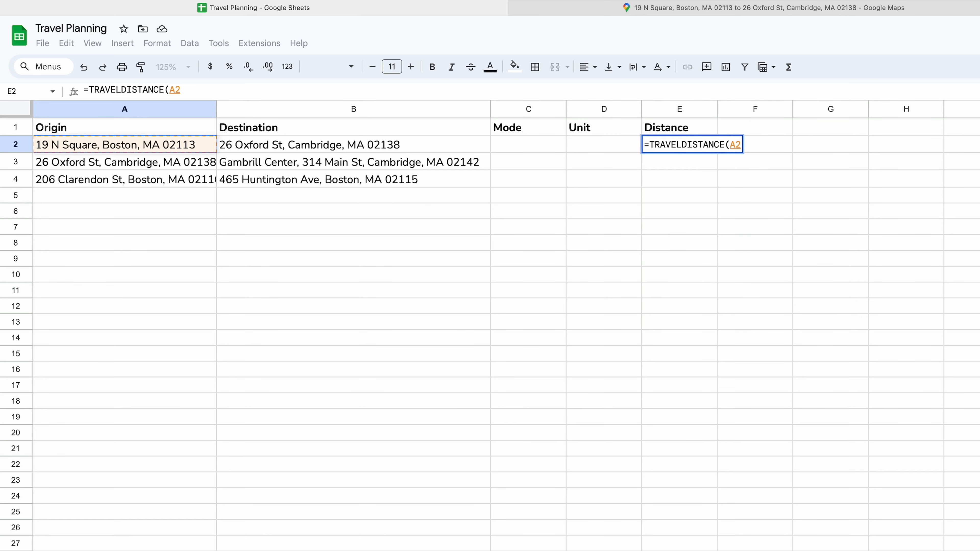
pyautogui.write(',')
pyautogui.click(255, 145)
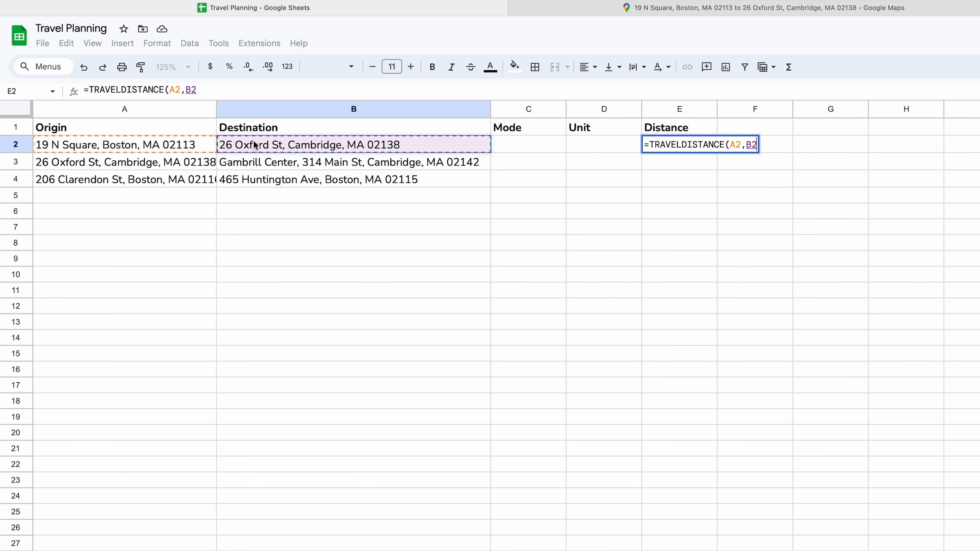
pyautogui.write(',')
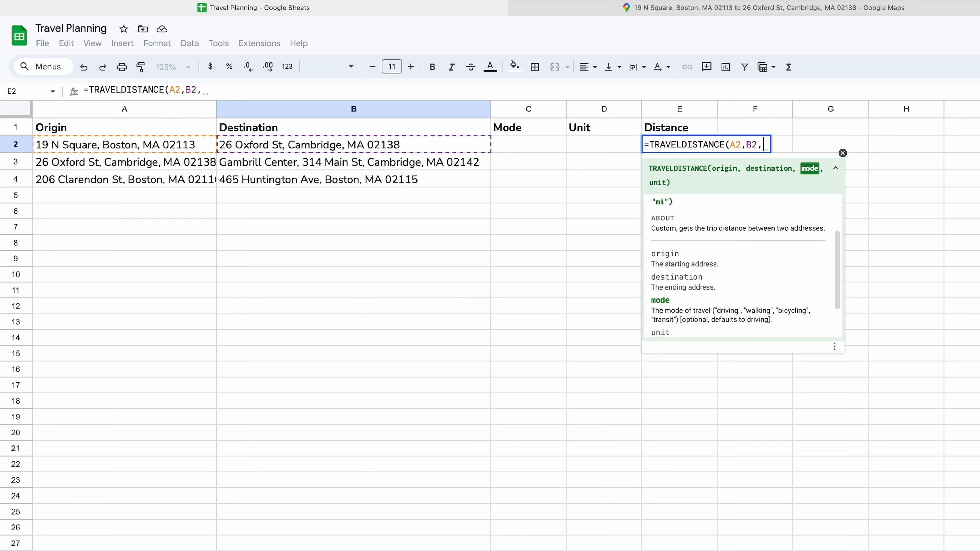
pyautogui.write('"Biki')
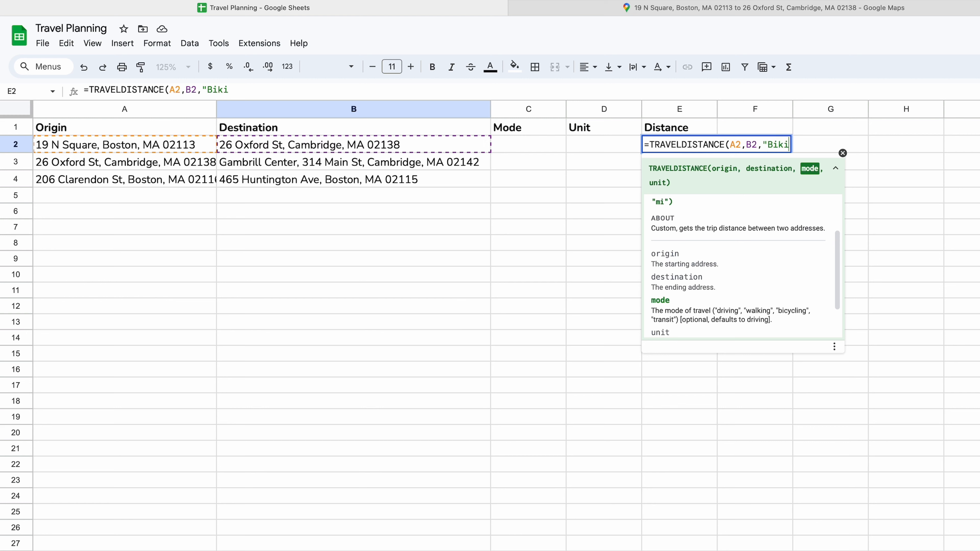
pyautogui.write('ng",')
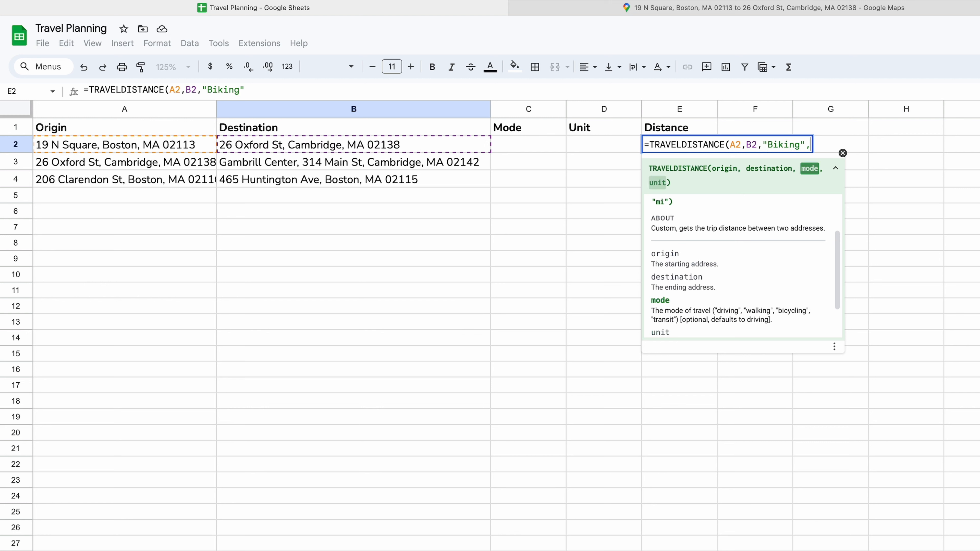
pyautogui.write('"Mi")')
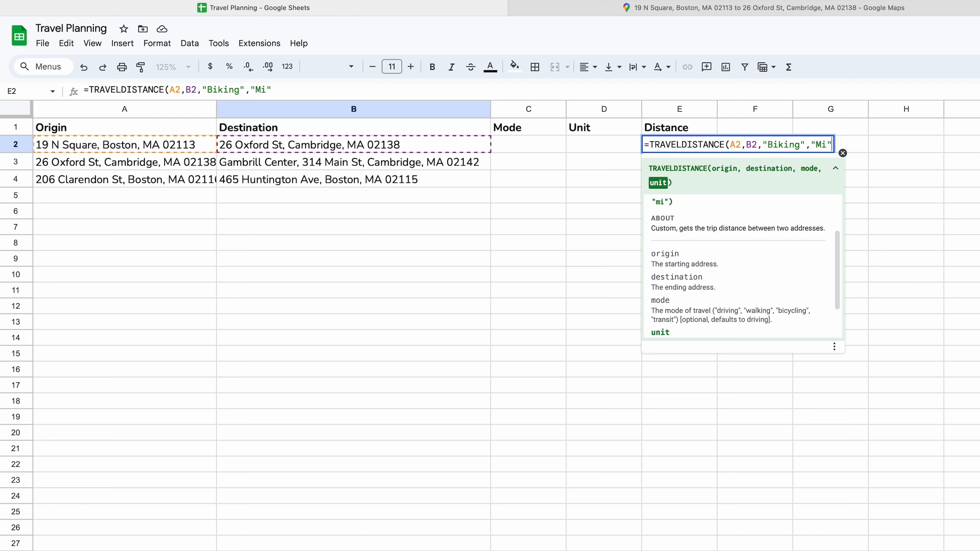
pyautogui.press('Return')
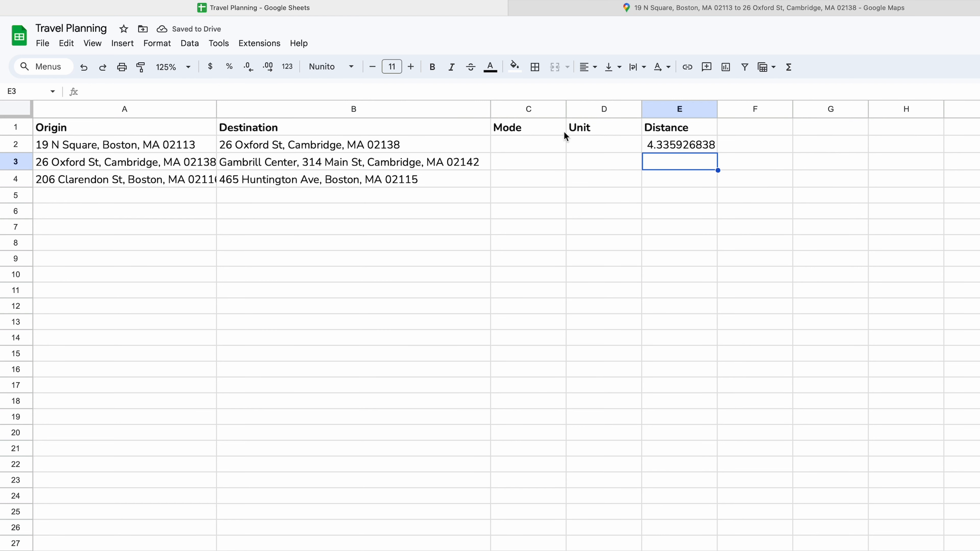
# - Copy the travel distance formula from E2 down to E4 and inspect the copied formula in E3
pyautogui.click(677, 147)
pyautogui.moveTo(717, 153); pyautogui.dragTo(716, 177)
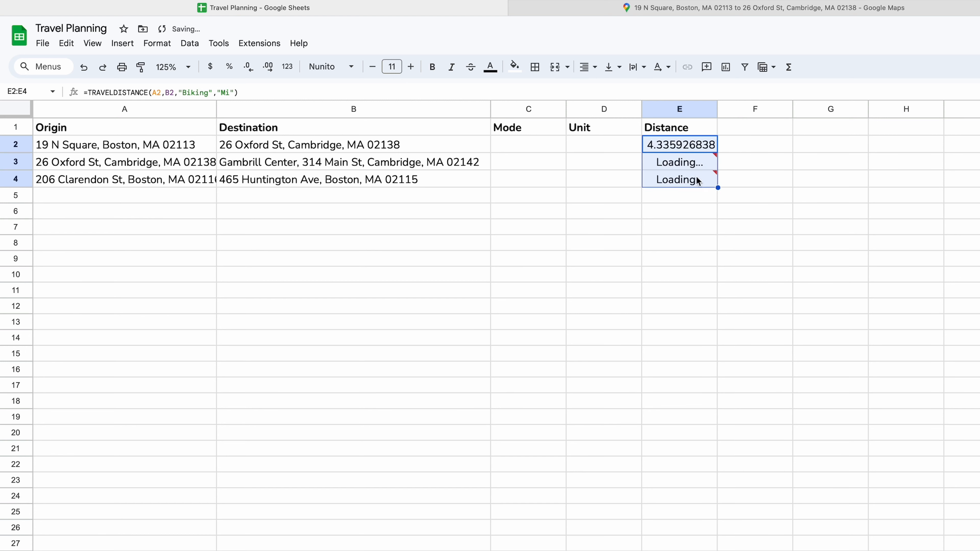
pyautogui.doubleClick(685, 166)
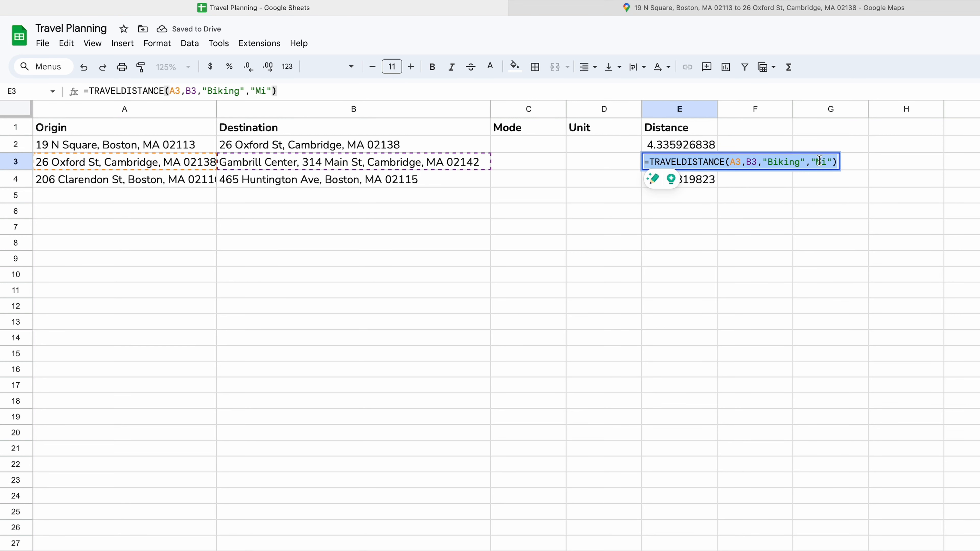
pyautogui.press('Escape')
# - Re-enter the unit argument of the TRAVELDISTANCE formula in cell E3
pyautogui.press('Return')
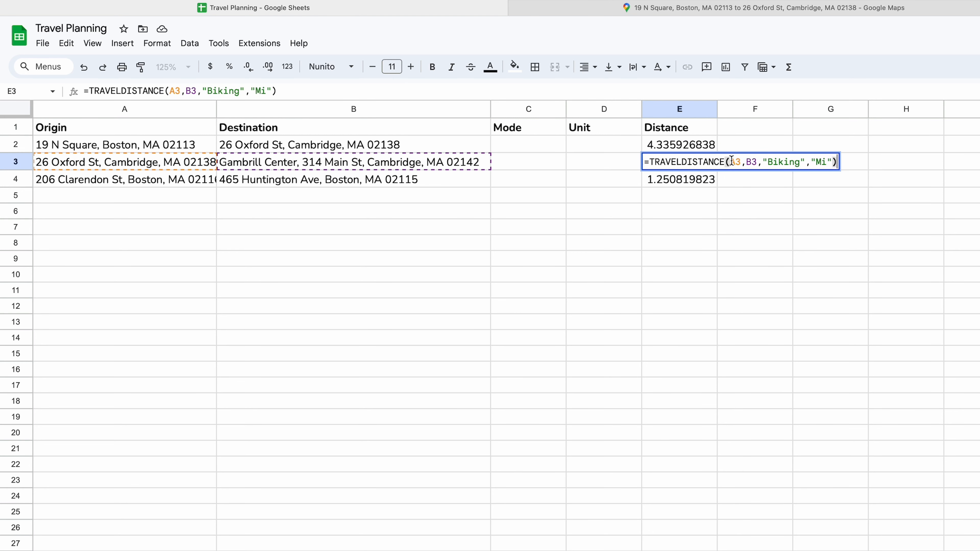
pyautogui.doubleClick(818, 166)
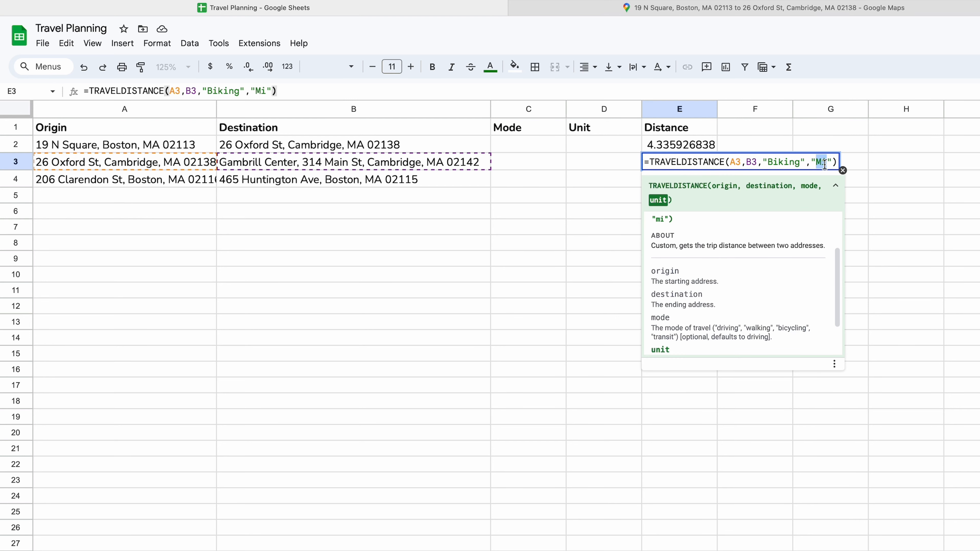
pyautogui.write('Mi')
pyautogui.press('Return')
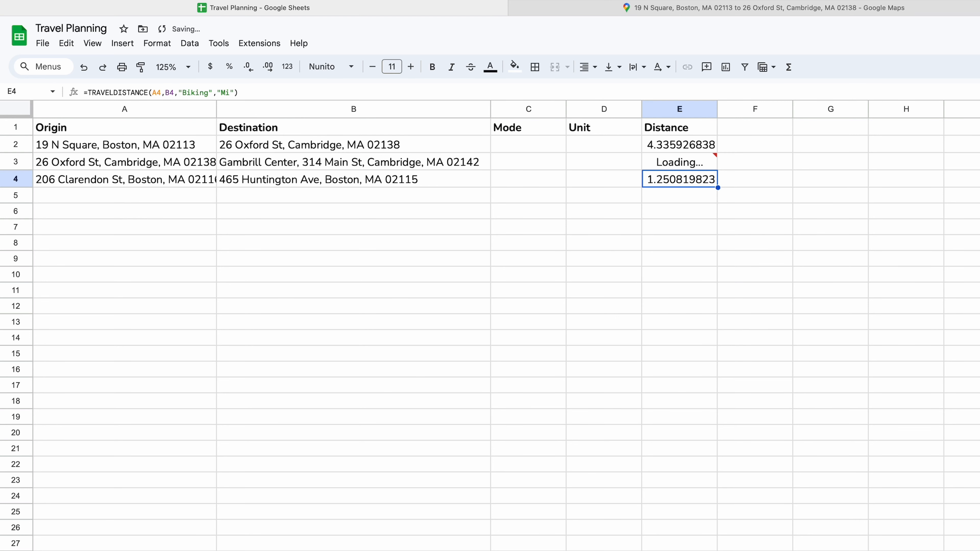
pyautogui.click(678, 164)
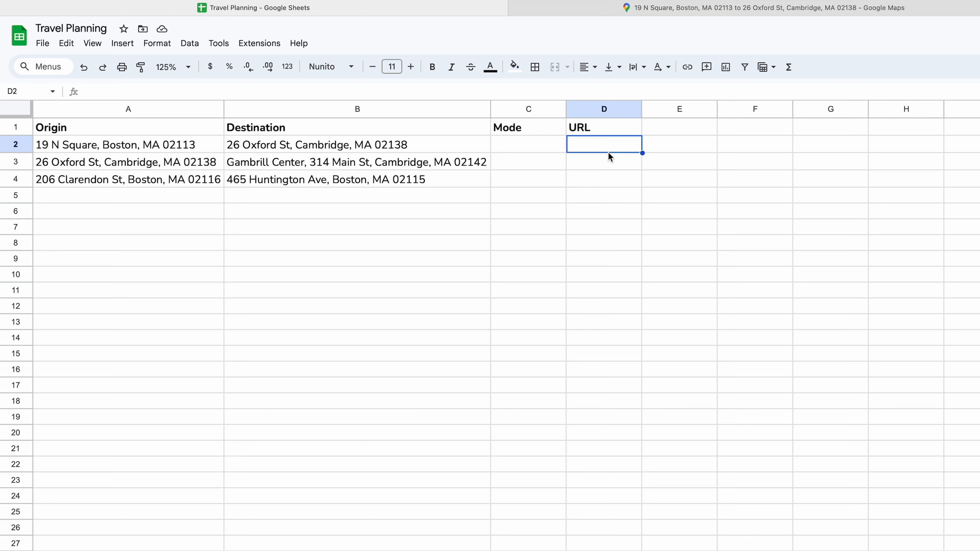
# - Enter =TRAVELROUTEURL(A2,B2,C2) in cell D2 under the URL heading
pyautogui.write('=TRAVELROUTER')
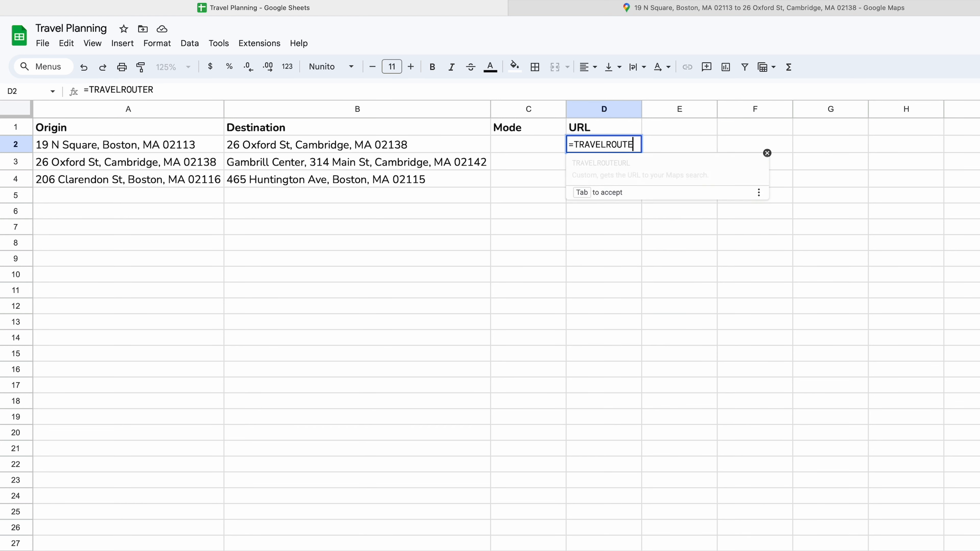
pyautogui.press('Tab')
pyautogui.write('A2')
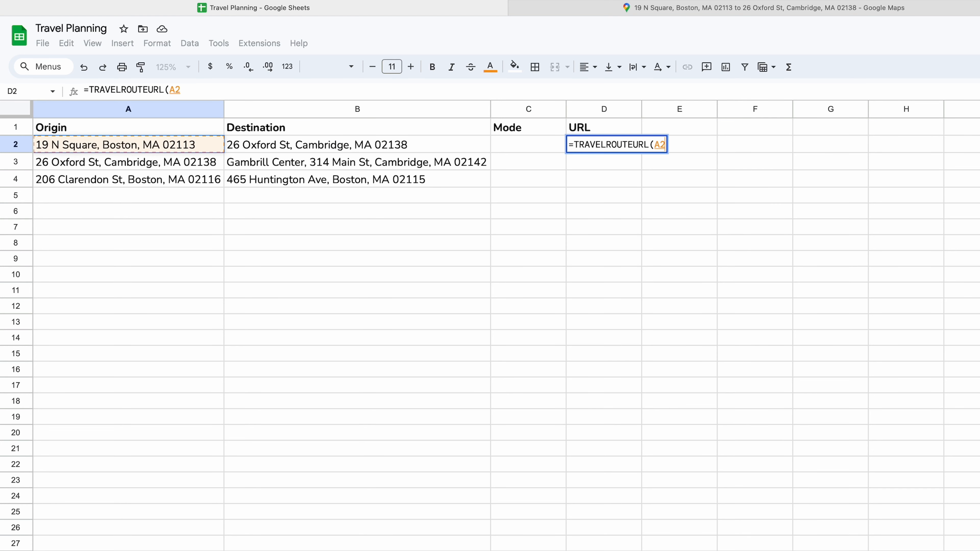
pyautogui.write(',')
pyautogui.press('Left')
pyautogui.press('Left')
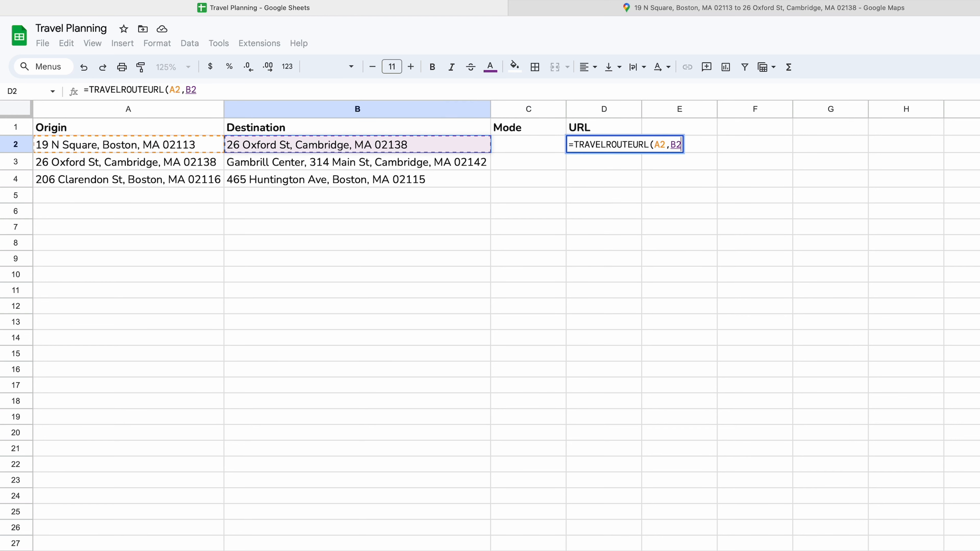
pyautogui.write(',')
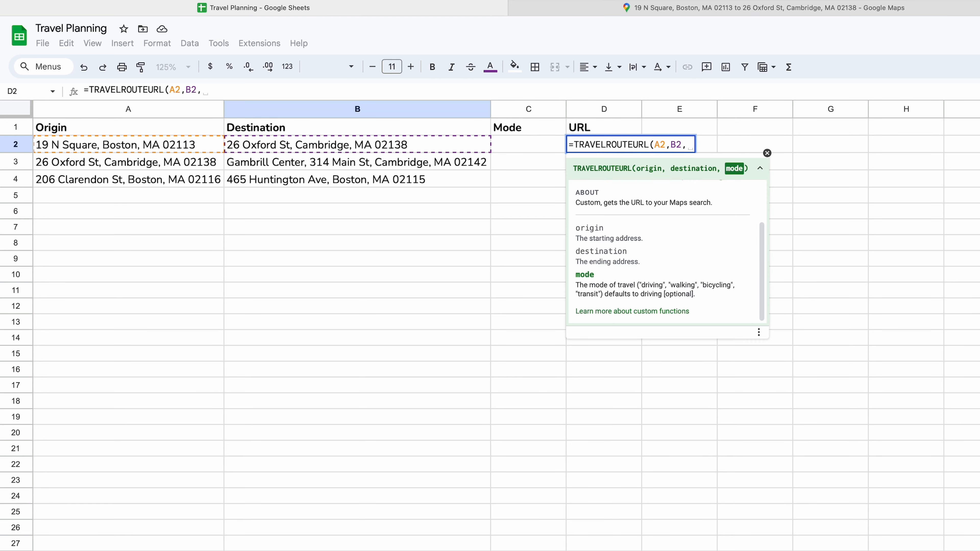
pyautogui.write('C')
pyautogui.press('BackSpace')
pyautogui.write('C')
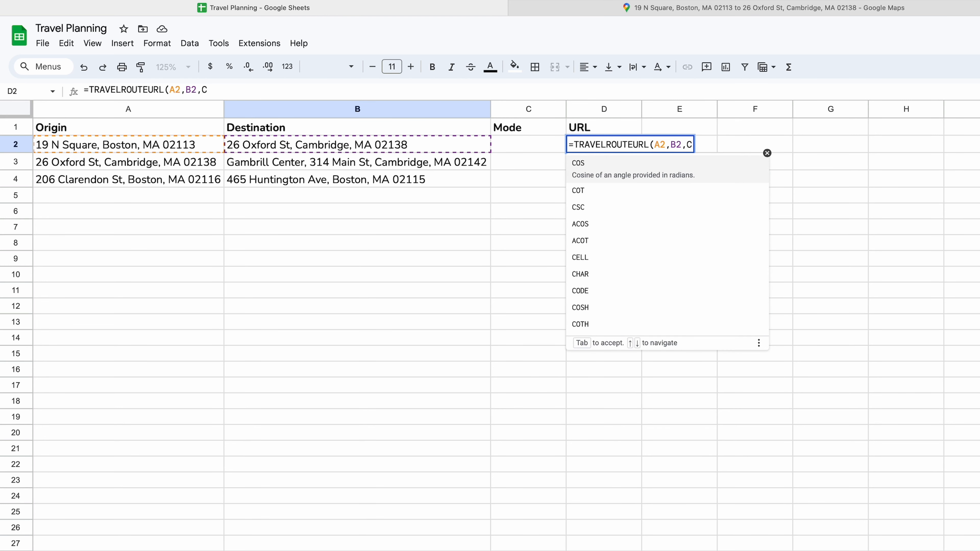
pyautogui.write('2')
pyautogui.press('Return')
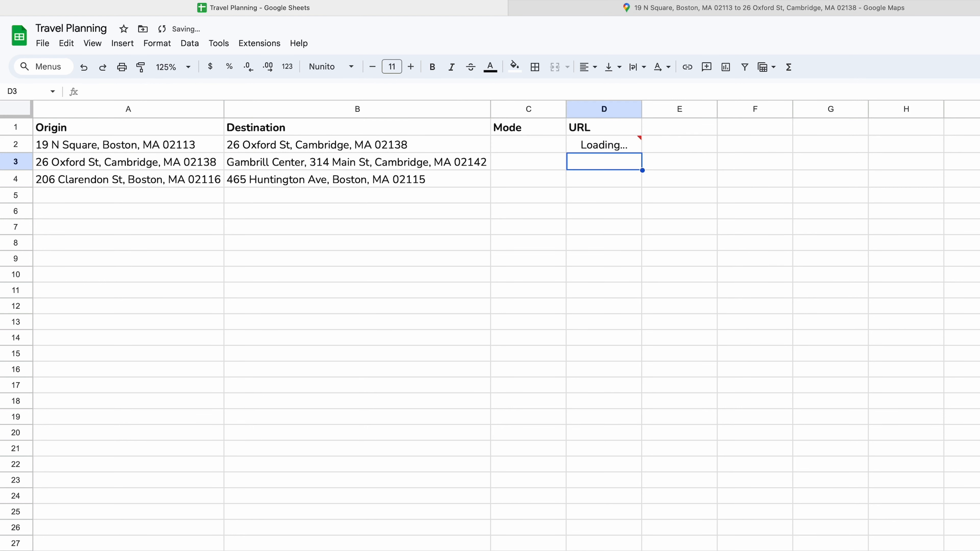
# - Set the travel mode in cell C2 to Walking
pyautogui.press('Up')
pyautogui.press('Left')
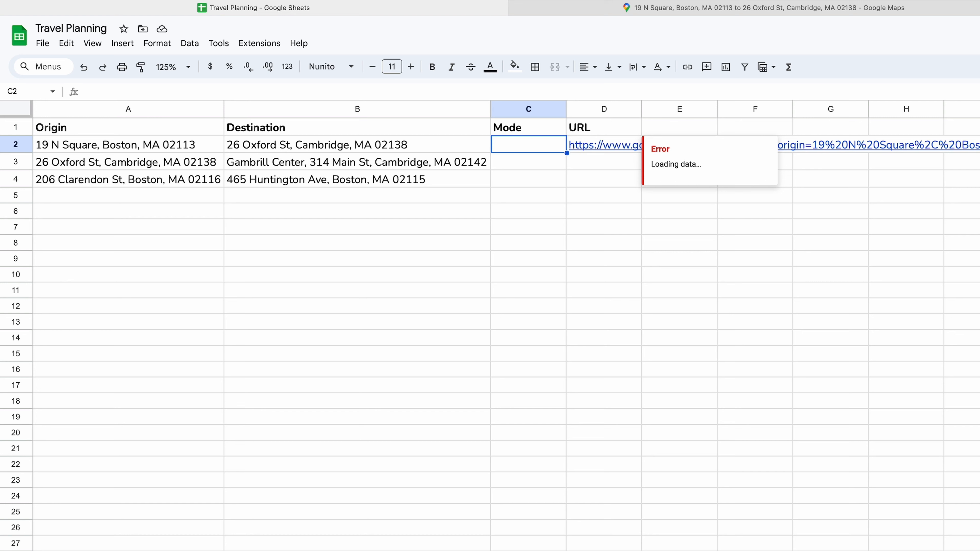
pyautogui.write('Walking')
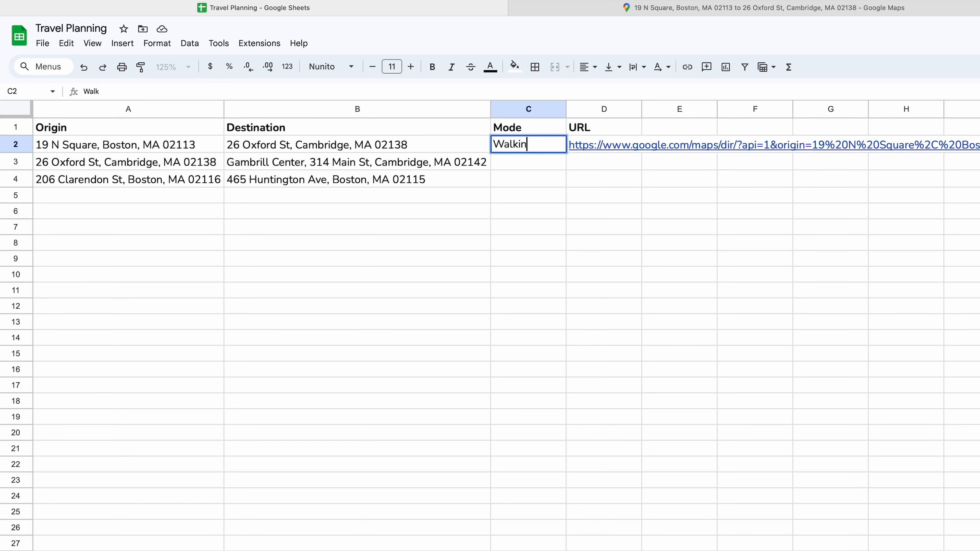
pyautogui.press('Return')
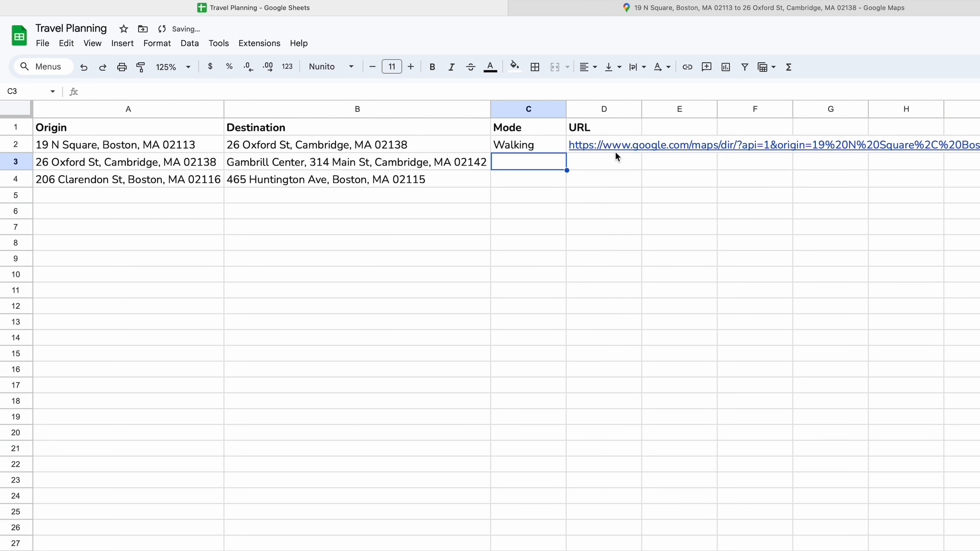
# - Open the route link from D2 in Google Maps to view the route, and return to the Travel Planning spreadsheet
pyautogui.click(614, 148)
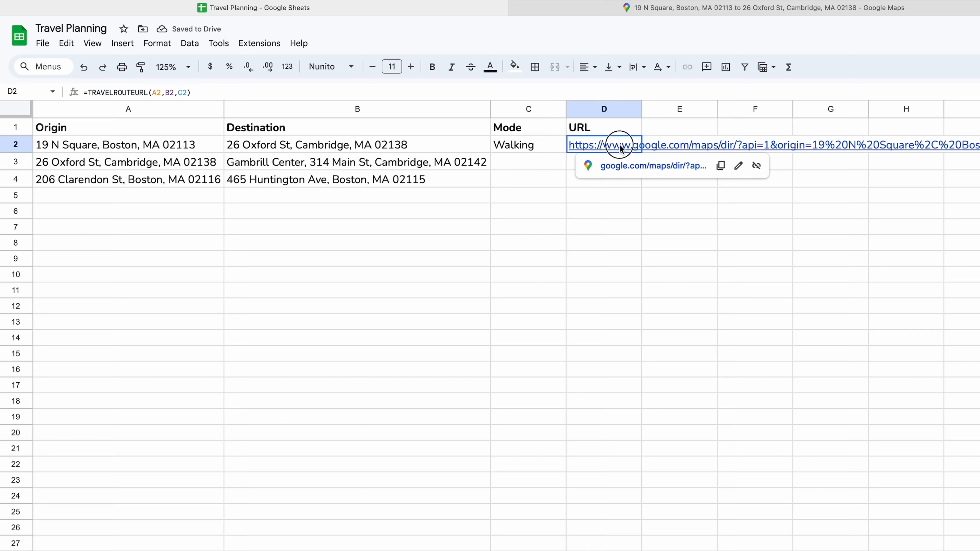
pyautogui.click(625, 168)
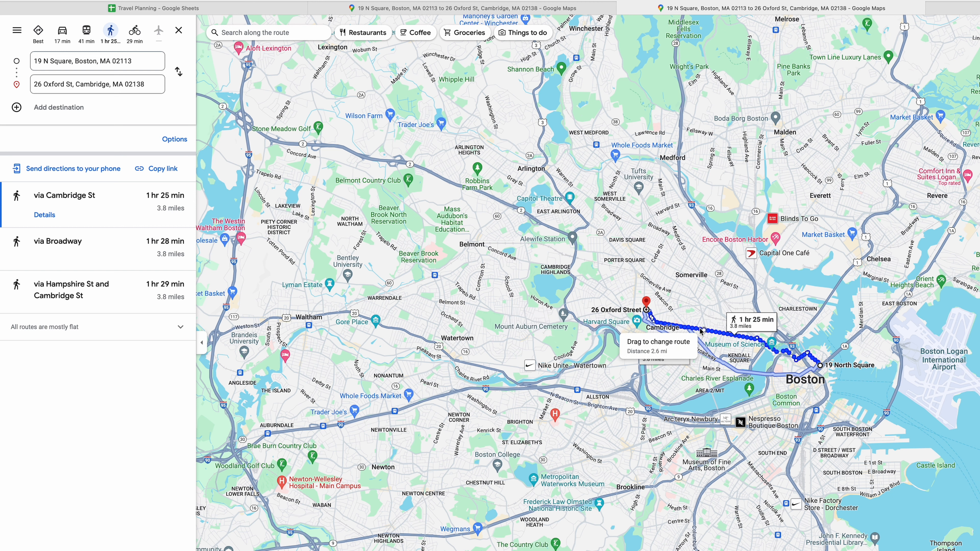
pyautogui.click(245, 7)
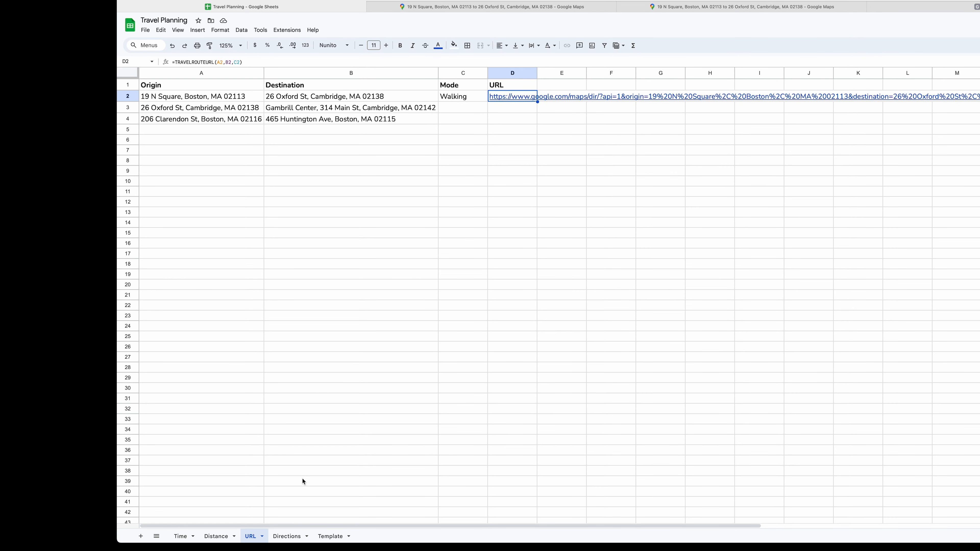
# - On the Directions sheet, enter =TRAVELDIRECTIONS(A2,B2) in cell F2 and check the entered formula
pyautogui.click(283, 537)
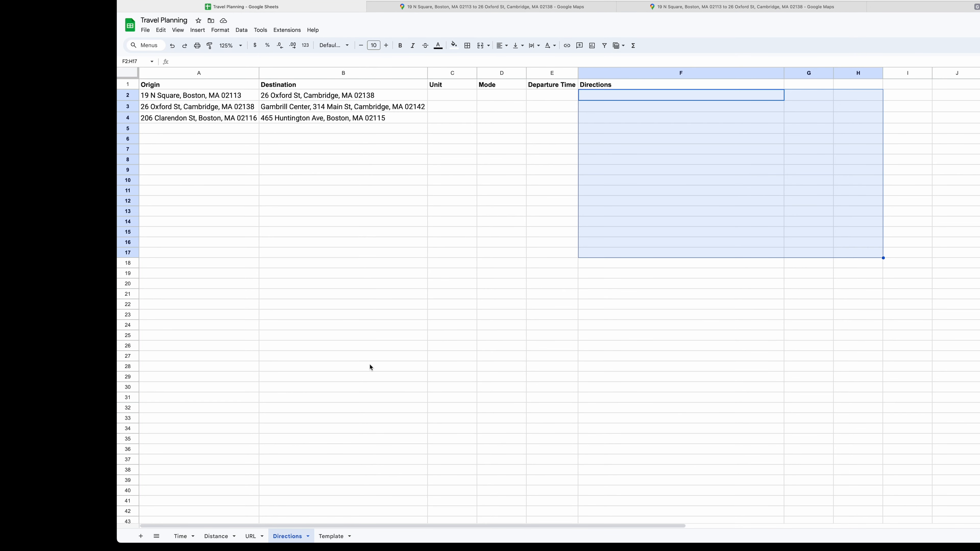
pyautogui.click(590, 97)
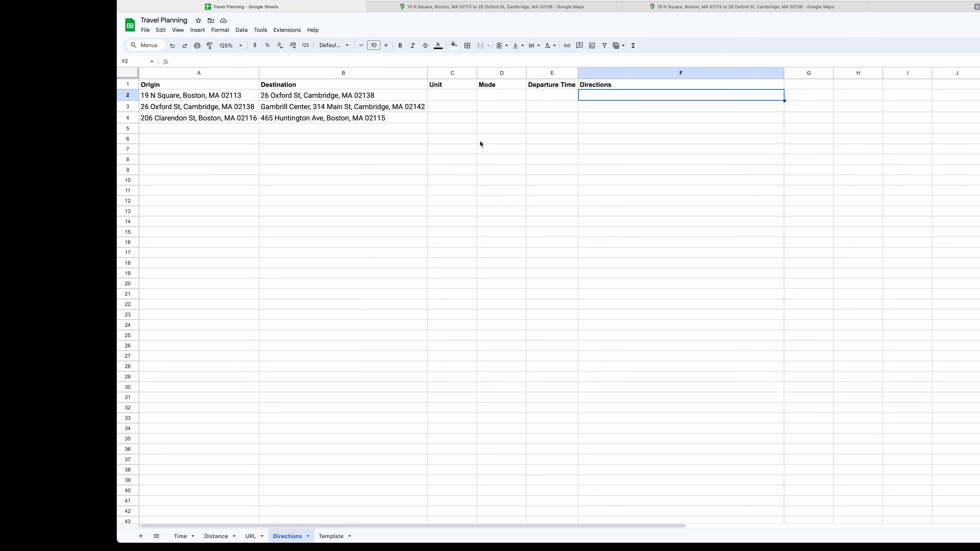
pyautogui.write('=TRAV')
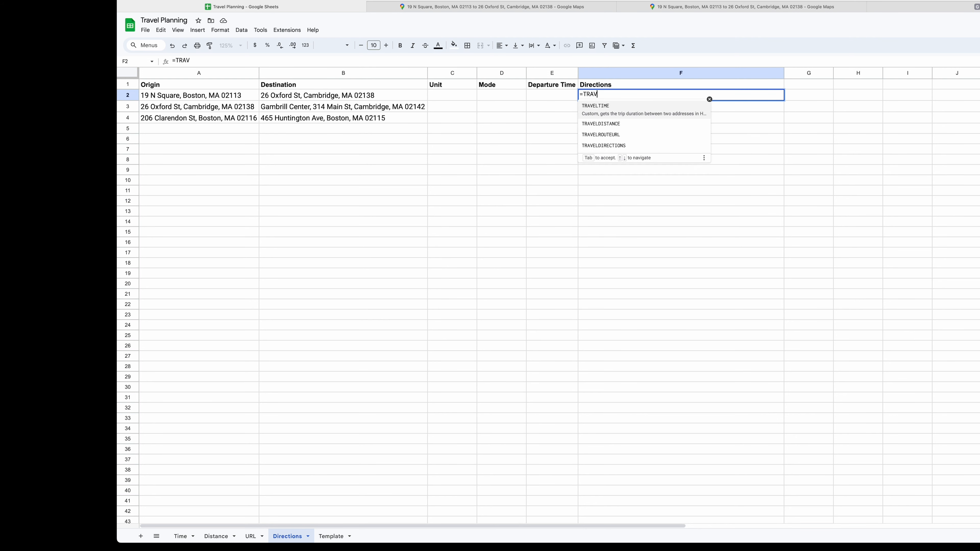
pyautogui.write('ELDIREC')
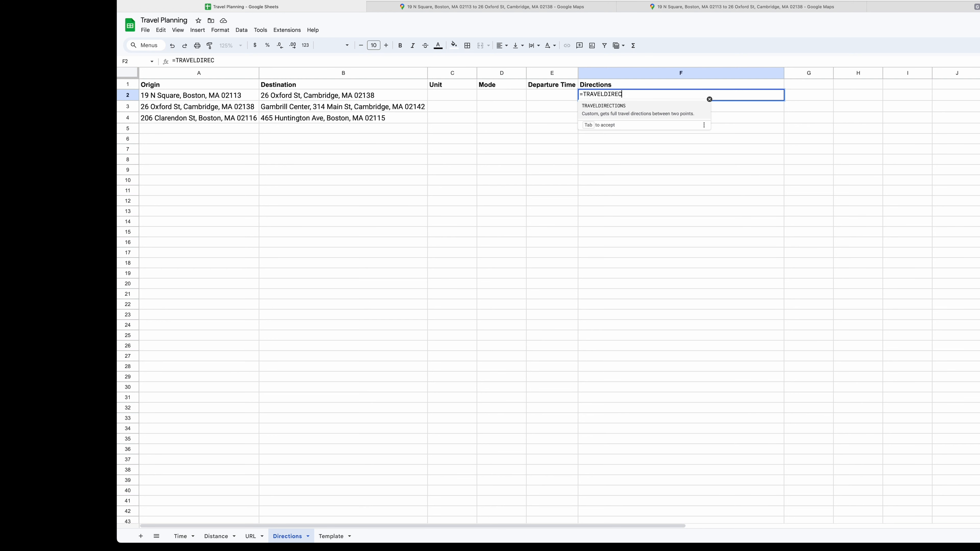
pyautogui.write('TIONS(')
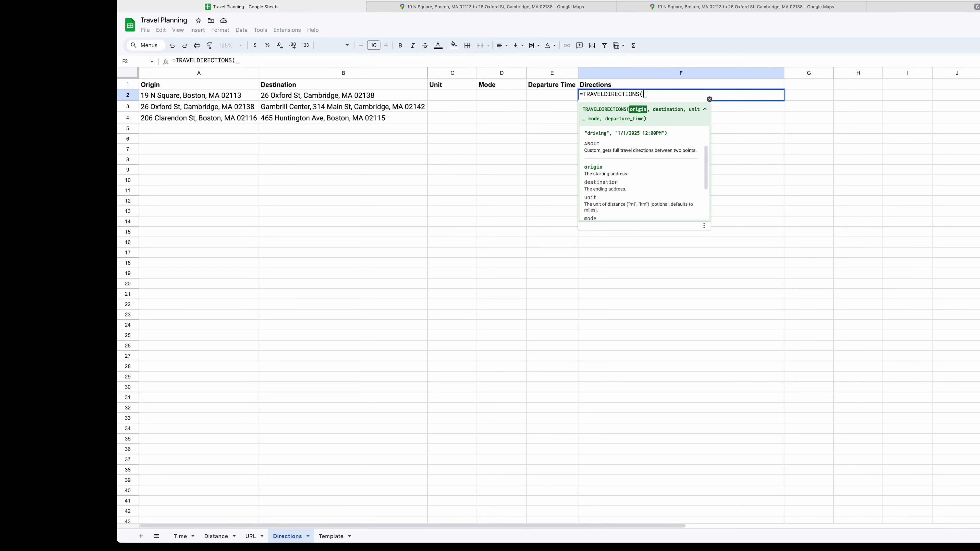
pyautogui.press('Left')
pyautogui.press('Left')
pyautogui.press('Left')
pyautogui.press('Left')
pyautogui.press('Left')
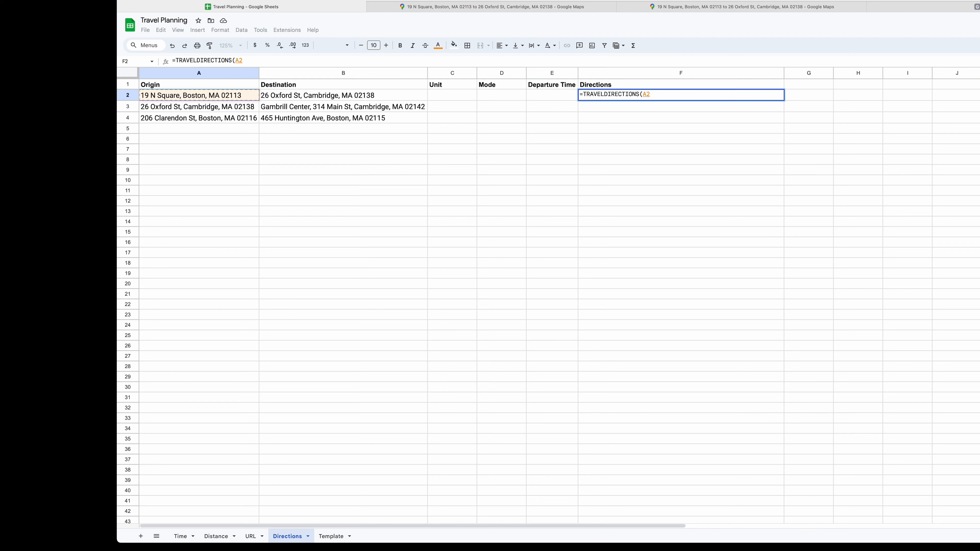
pyautogui.write(',')
pyautogui.press('Left')
pyautogui.press('Left')
pyautogui.press('Left')
pyautogui.press('Left')
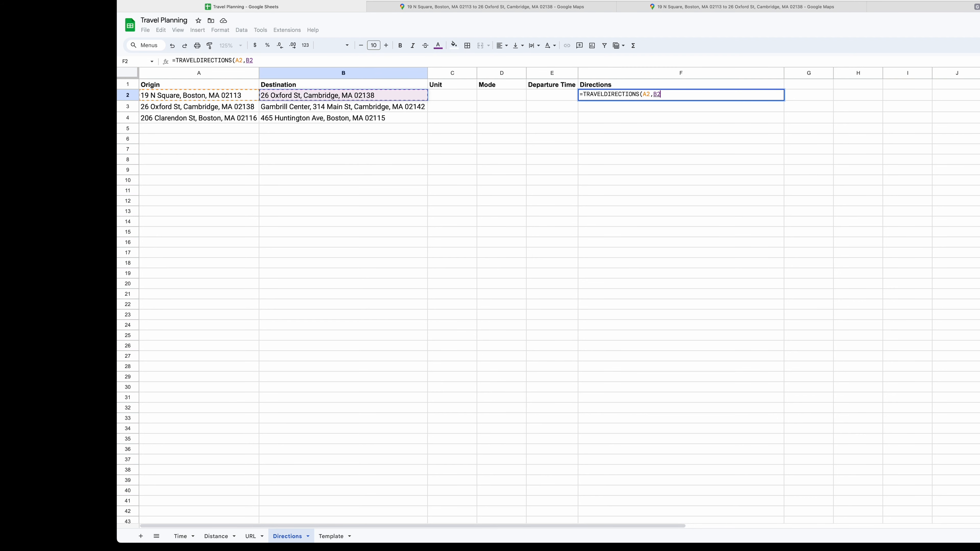
pyautogui.press('Return')
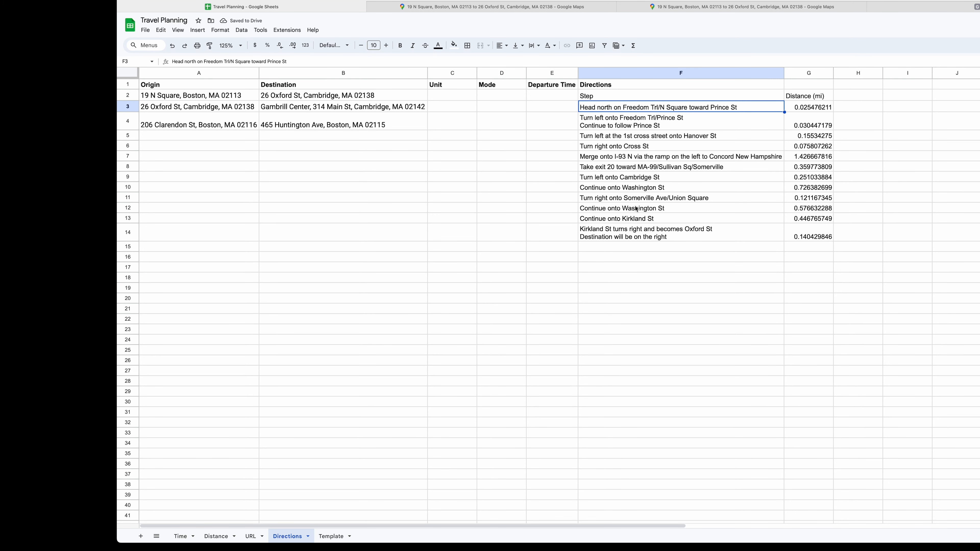
pyautogui.click(701, 96)
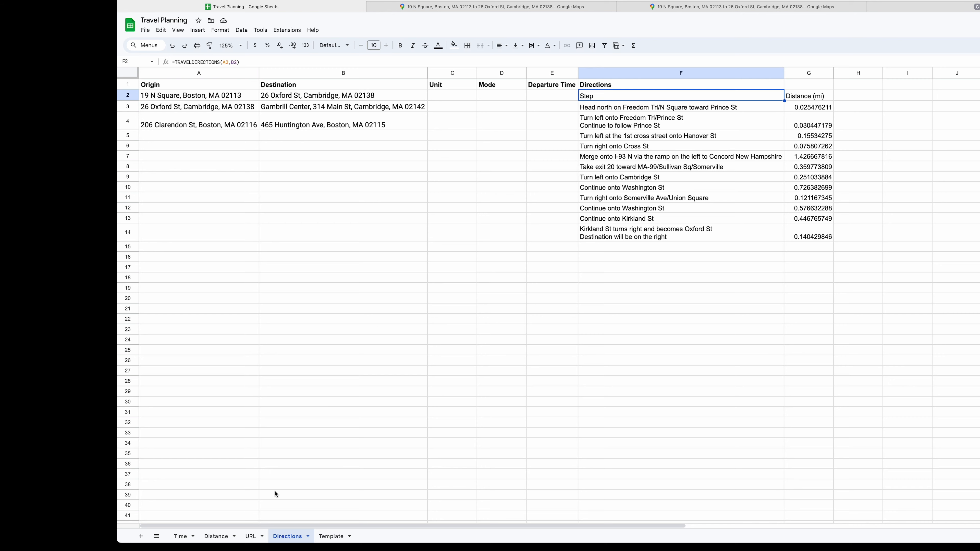
# - Go back to the Distance sheet and review the TRAVELDISTANCE formulas in the Distance column
pyautogui.click(251, 536)
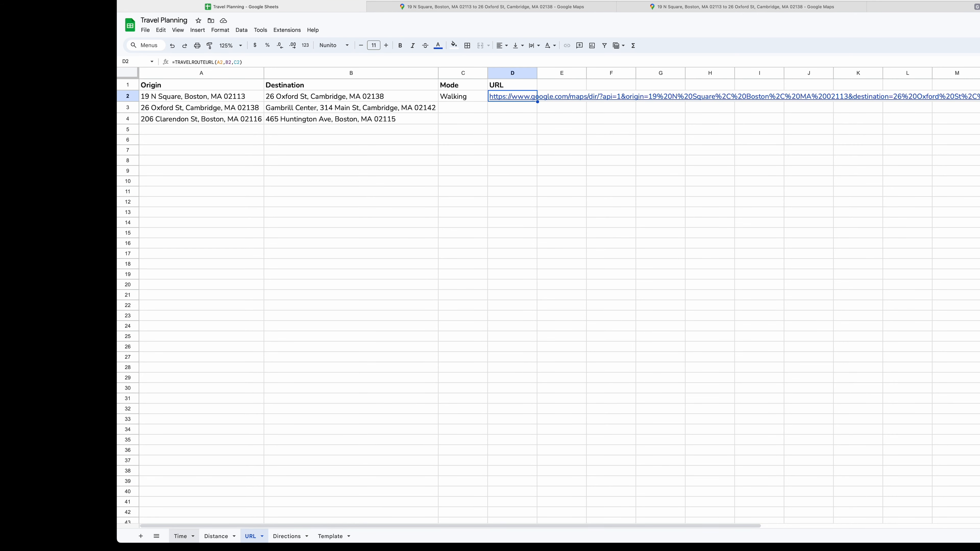
pyautogui.click(216, 536)
pyautogui.click(547, 100)
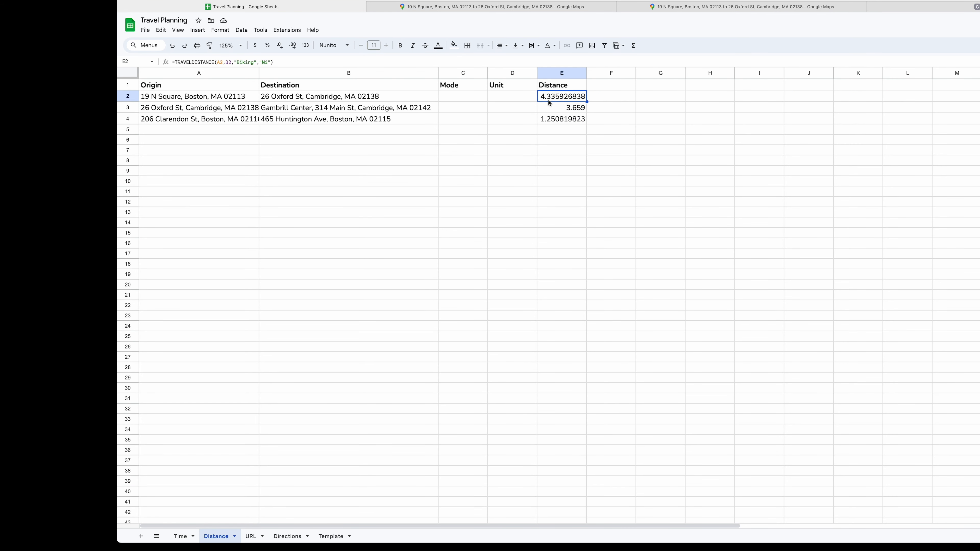
pyautogui.click(547, 105)
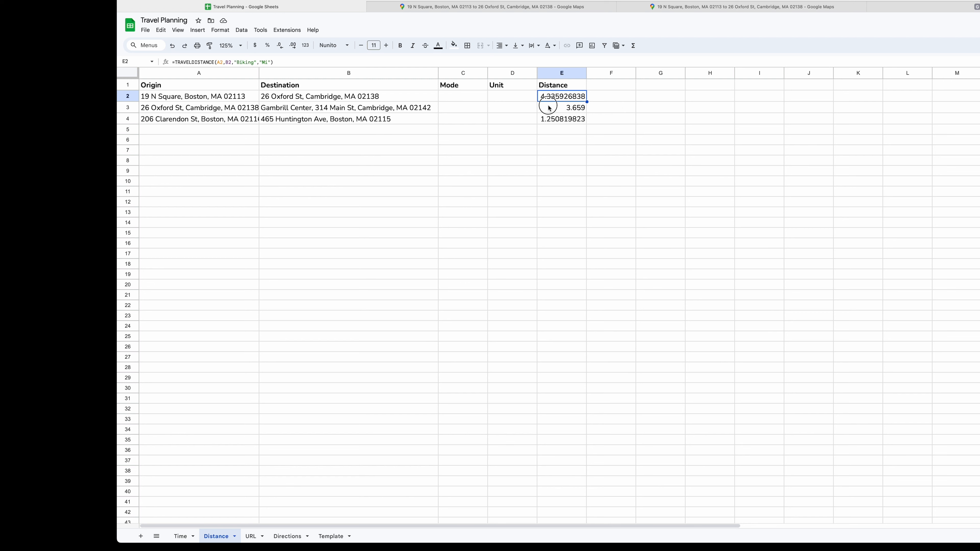
pyautogui.click(547, 120)
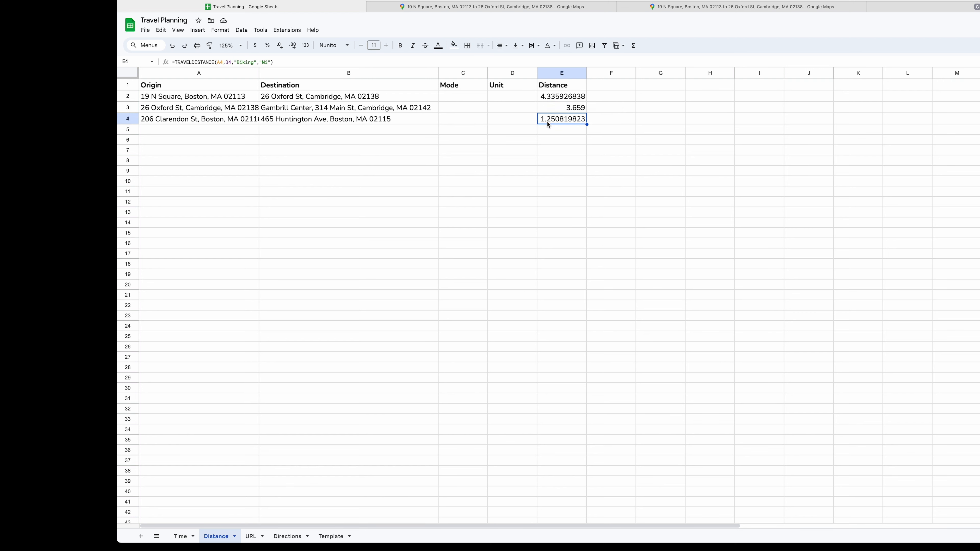
pyautogui.click(571, 99)
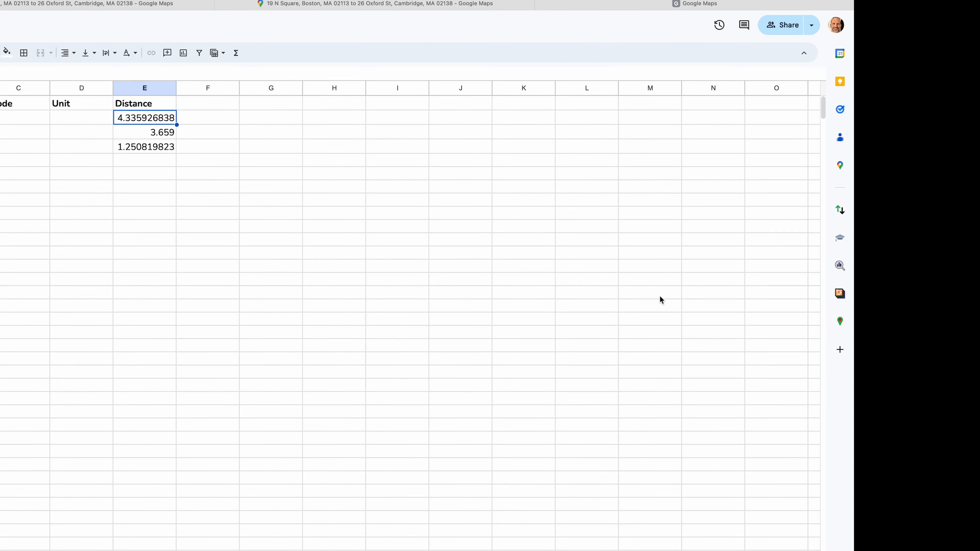
# - Open the TripTally add-on and look over its starting and ending address range fields
pyautogui.click(840, 321)
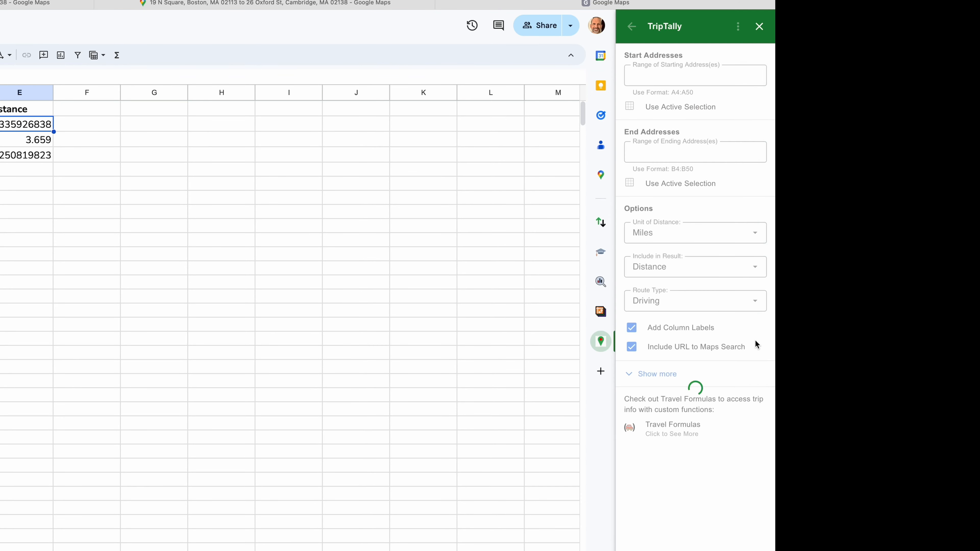
pyautogui.click(694, 80)
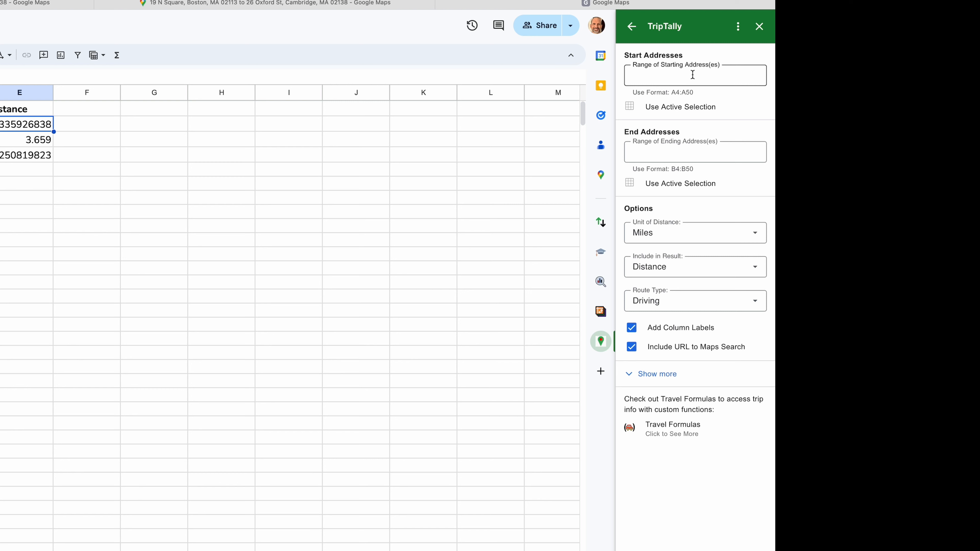
pyautogui.click(683, 152)
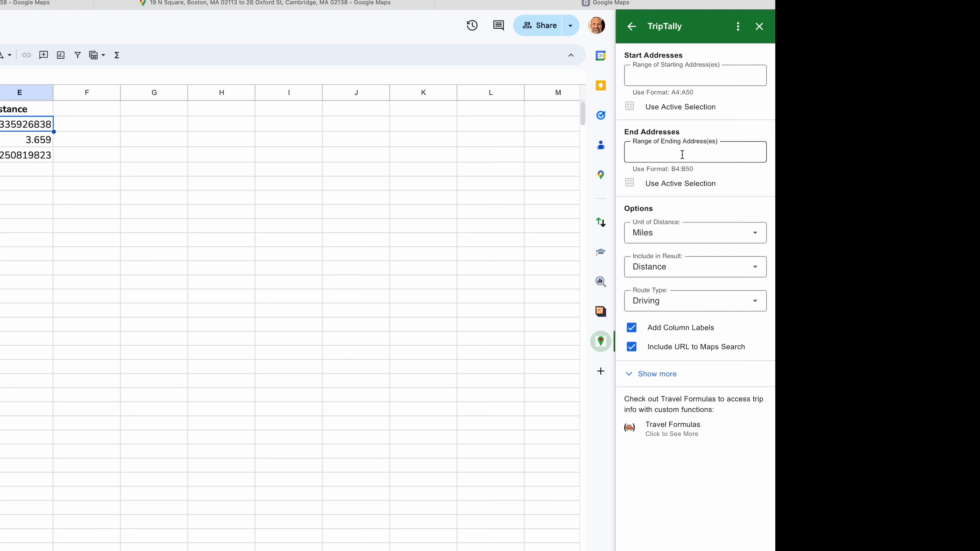